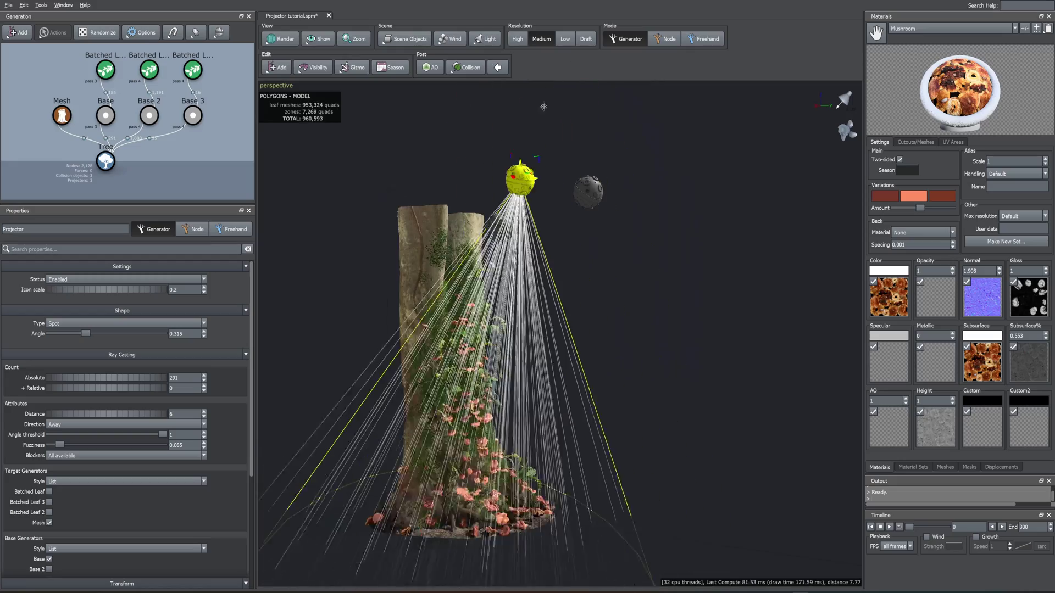
- Change the projector's shape type from Spot to Disk and lower the projector beside the tree trunk
{"action": "left_click", "coordinate": [125, 323]}
{"action": "left_click", "coordinate": [82, 276]}
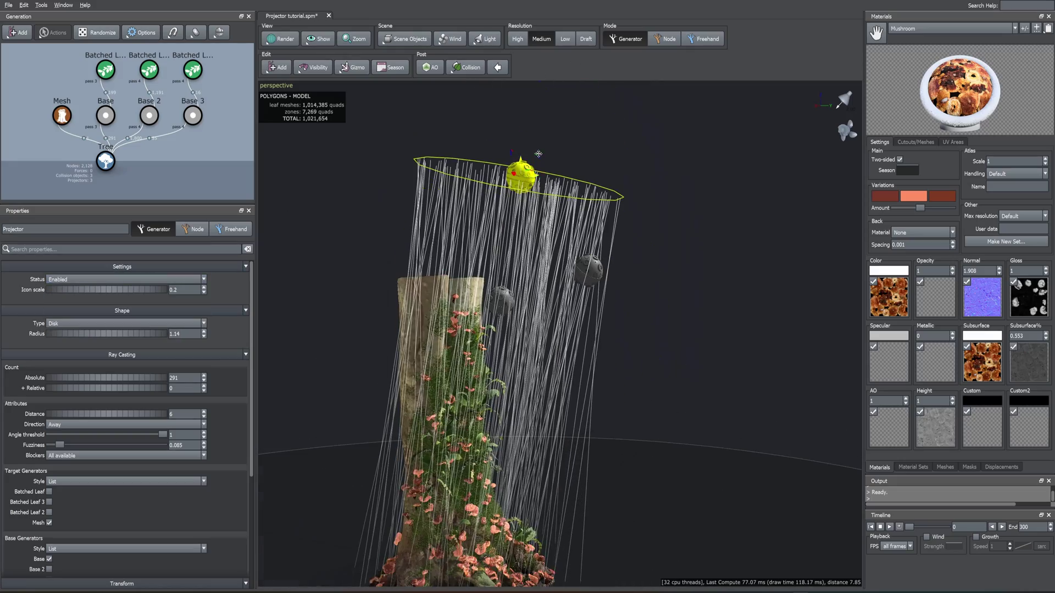
{"action": "left_click_drag", "start_coordinate": [443, 322], "coordinate": [544, 327]}
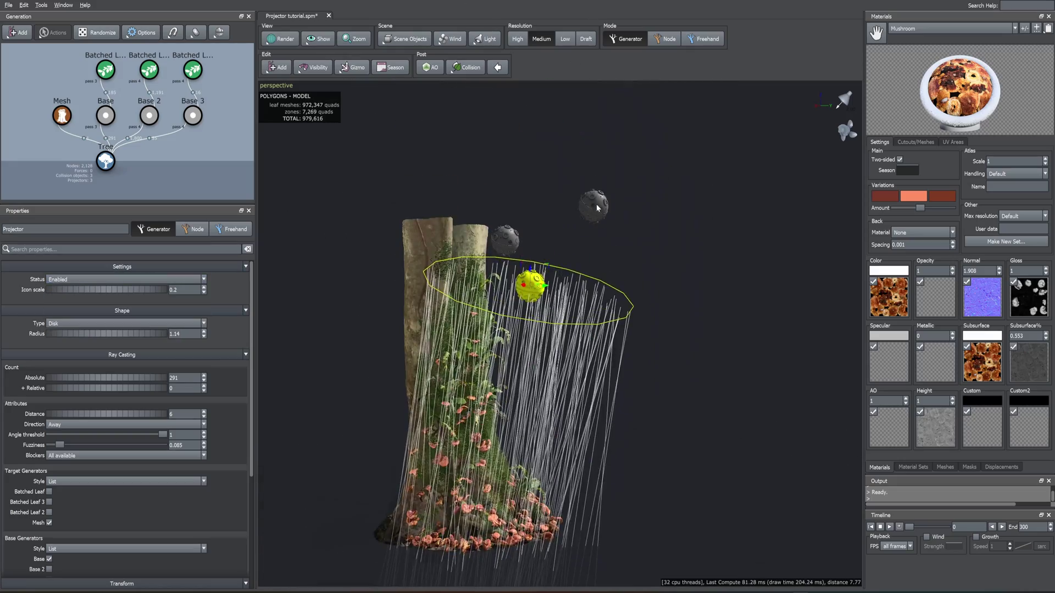
{"action": "left_click", "coordinate": [595, 206]}
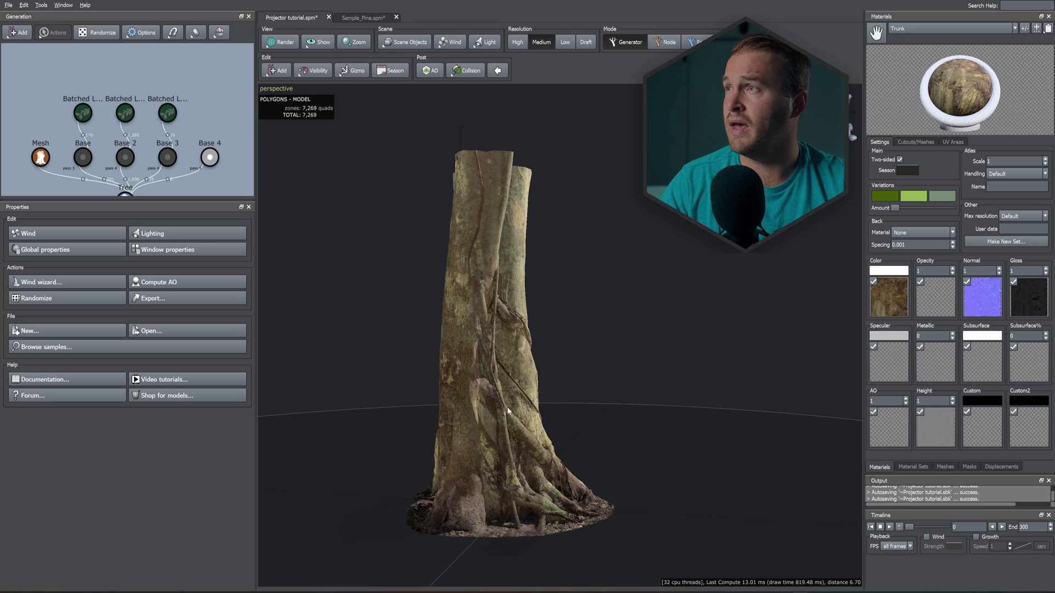
{"action": "left_click_drag", "start_coordinate": [631, 430], "coordinate": [605, 399]}
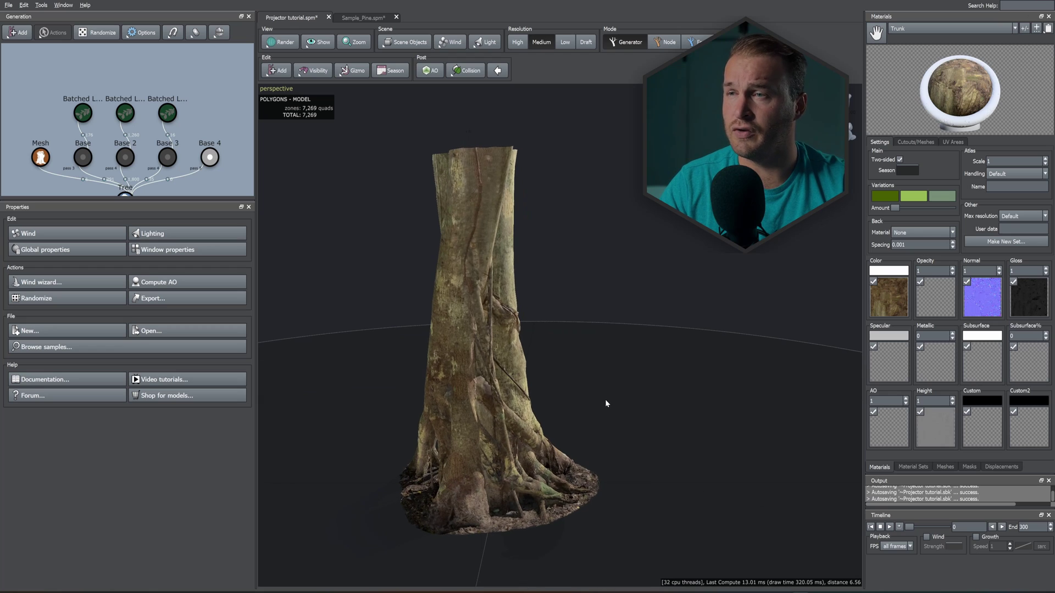
{"action": "right_click", "coordinate": [633, 399]}
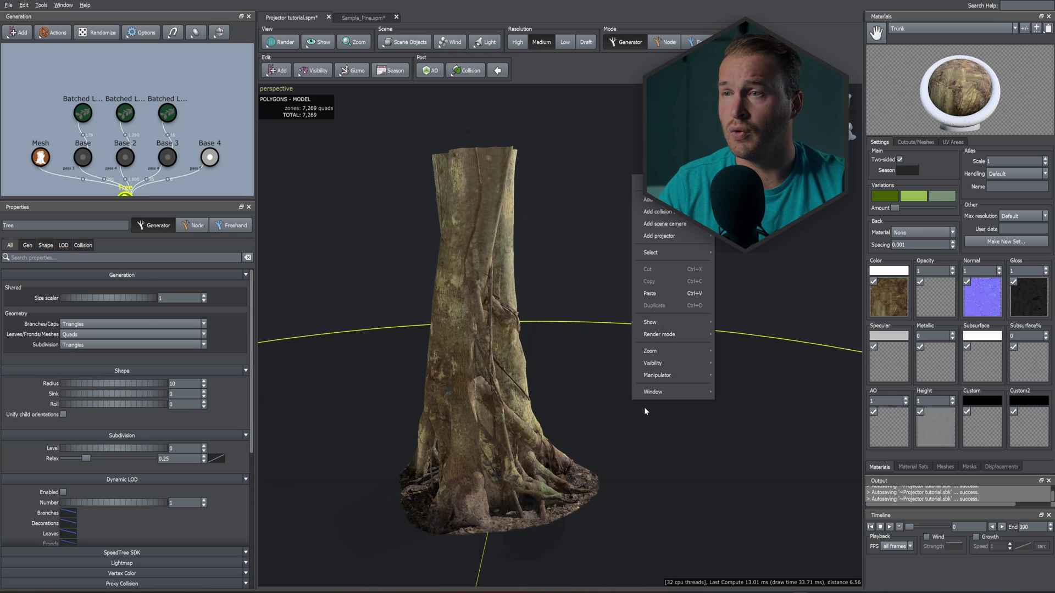
{"action": "mouse_move", "coordinate": [667, 183]}
{"action": "left_click", "coordinate": [726, 297]}
{"action": "left_click_drag", "start_coordinate": [712, 296], "coordinate": [605, 271]}
{"action": "left_click", "coordinate": [246, 117]}
{"action": "left_click", "coordinate": [236, 116]}
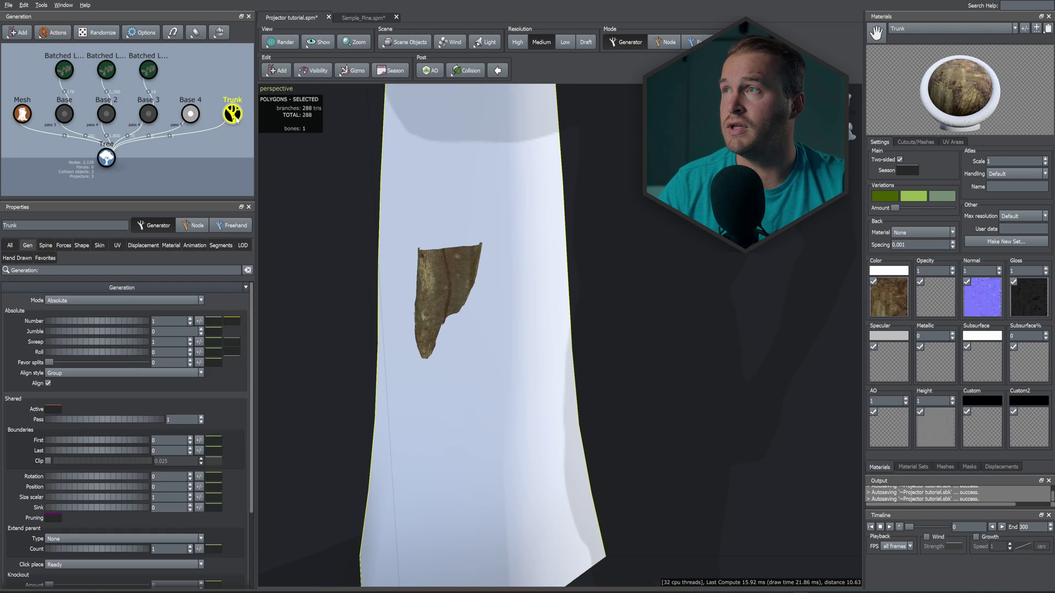
{"action": "key", "text": "Delete"}
- Add a new Base generator to the tree and delete the old Base 4 generator
{"action": "middle_click_drag", "start_coordinate": [643, 294], "coordinate": [611, 326]}
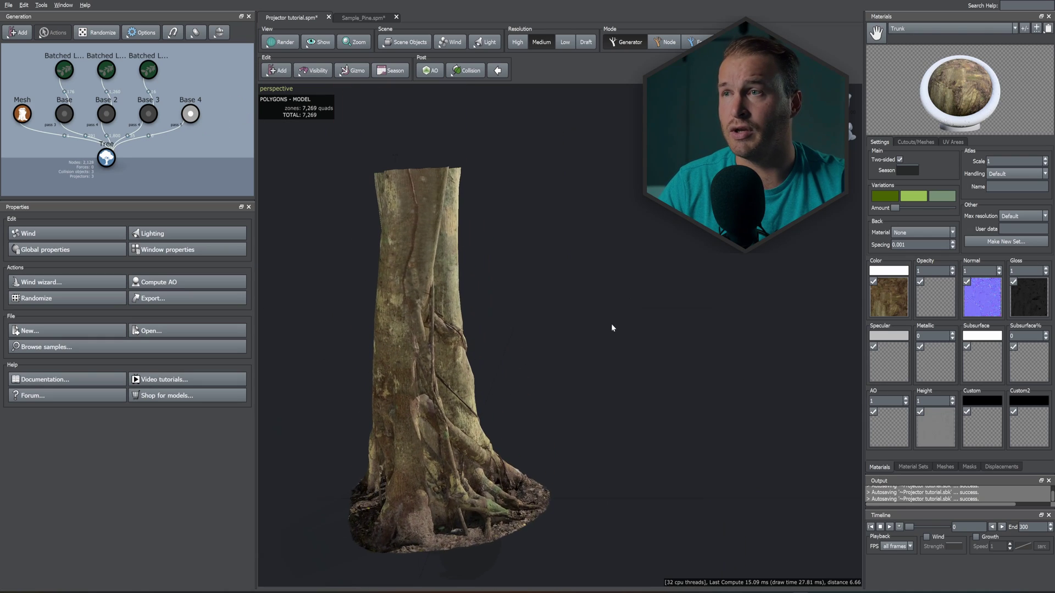
{"action": "right_click", "coordinate": [594, 326]}
{"action": "mouse_move", "coordinate": [622, 335]}
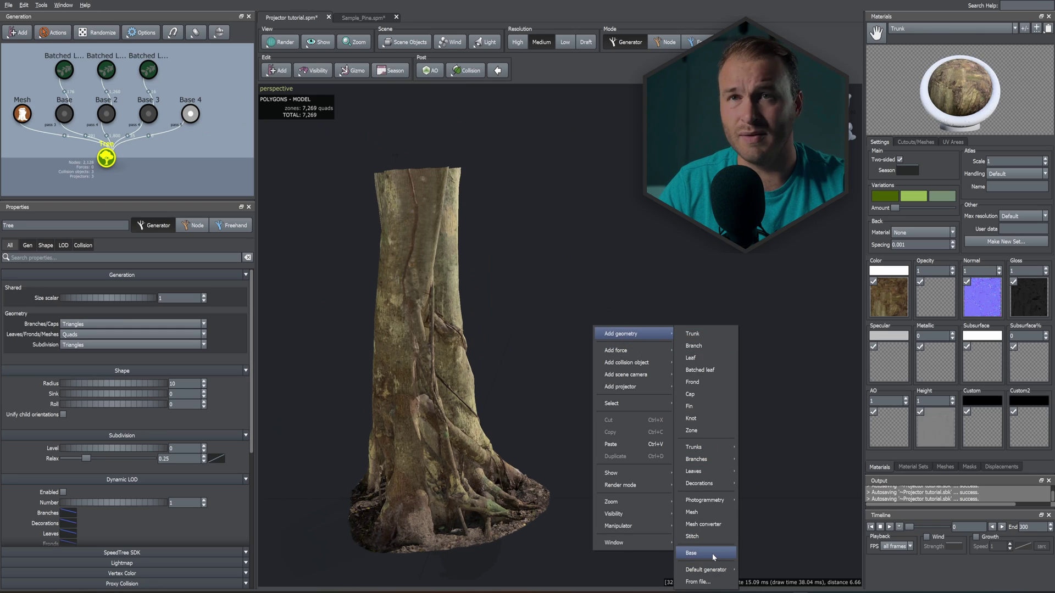
{"action": "left_click", "coordinate": [712, 555]}
{"action": "left_click", "coordinate": [196, 120]}
{"action": "key", "text": "Delete"}
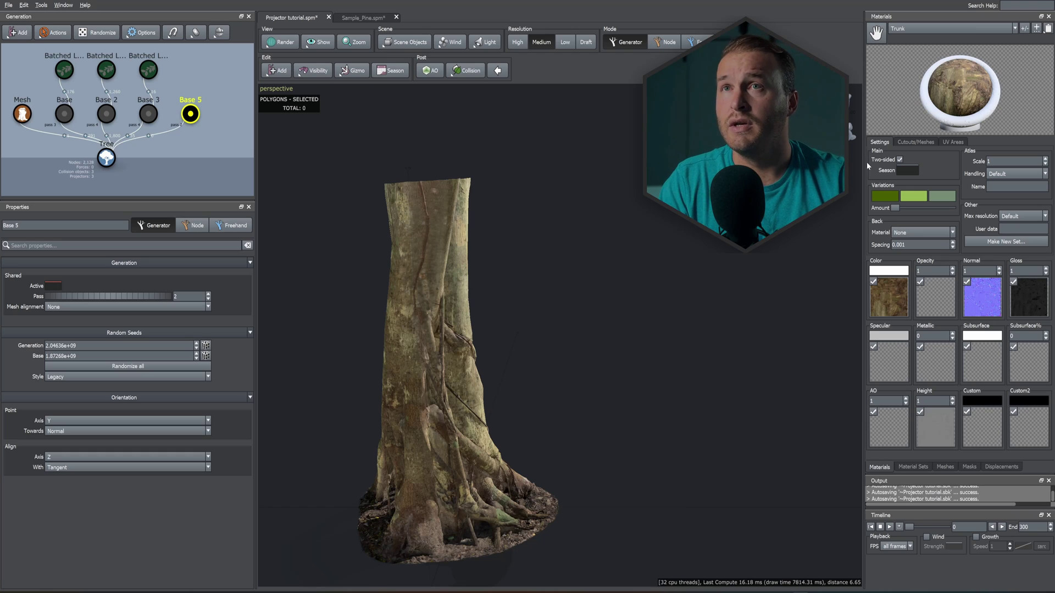
- Make Mushroom the active material and add a batched leaf generator to the Base 5 generator
{"action": "left_click", "coordinate": [903, 28]}
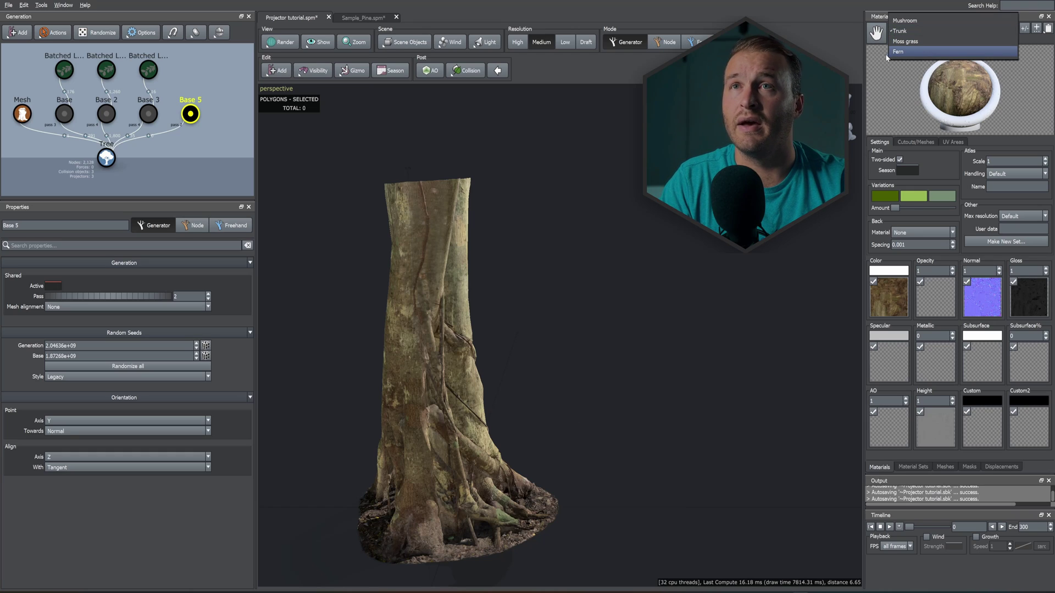
{"action": "left_click", "coordinate": [909, 22]}
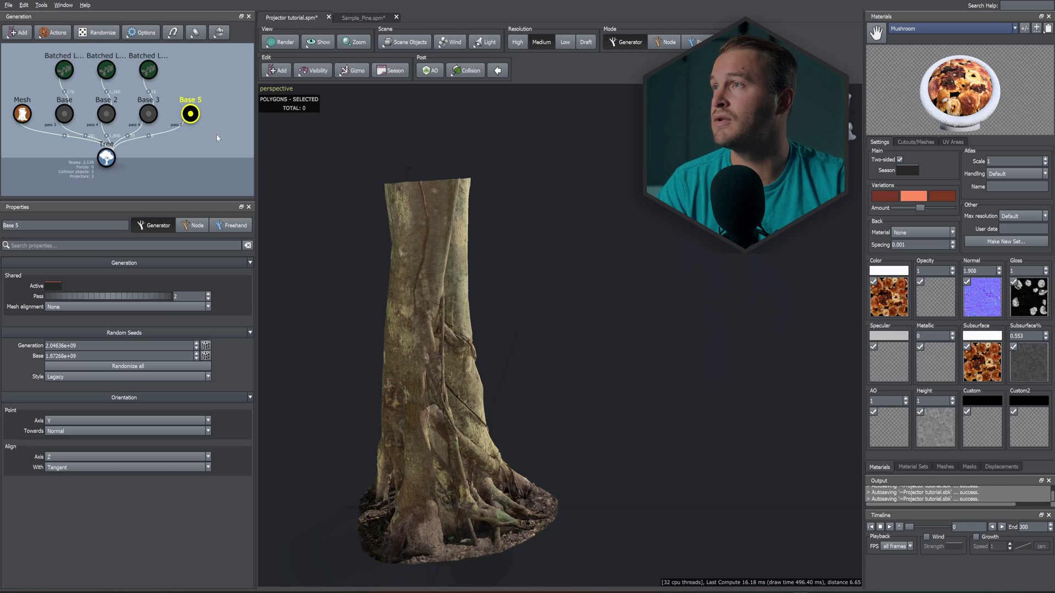
{"action": "right_click", "coordinate": [493, 212]}
{"action": "mouse_move", "coordinate": [556, 221]}
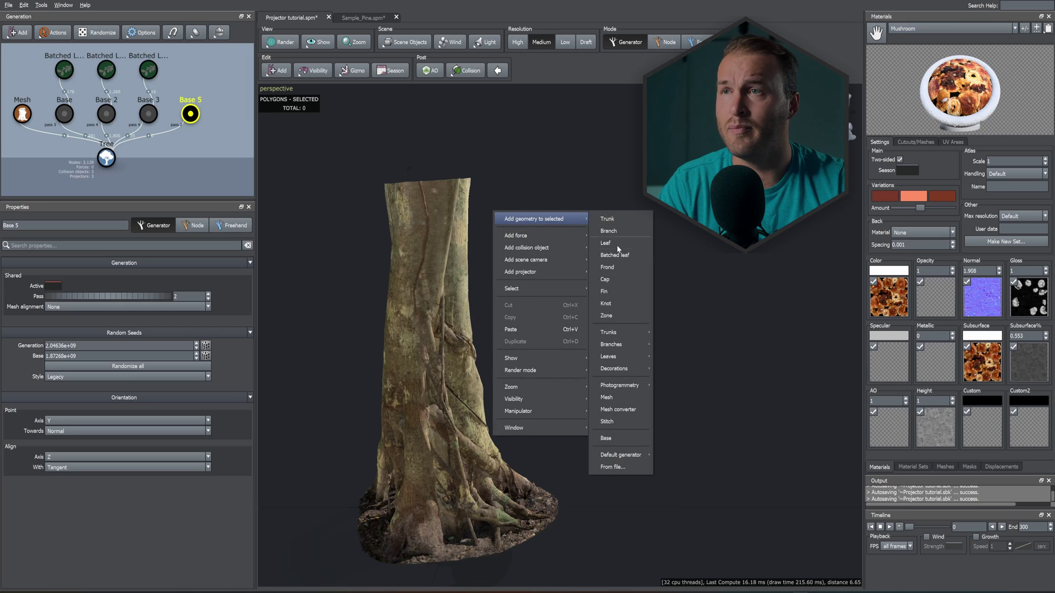
{"action": "left_click", "coordinate": [614, 255]}
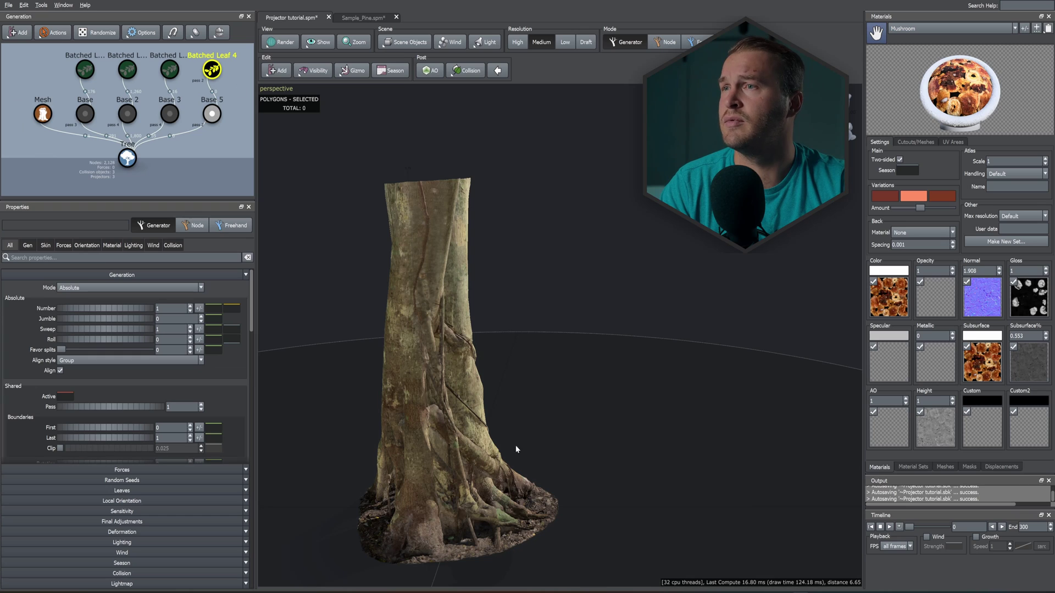
- Add a Spot projector and move it out beside the trunk and up to the height of its top
{"action": "scroll", "coordinate": [488, 367], "scroll_direction": "down", "scroll_amount": 2}
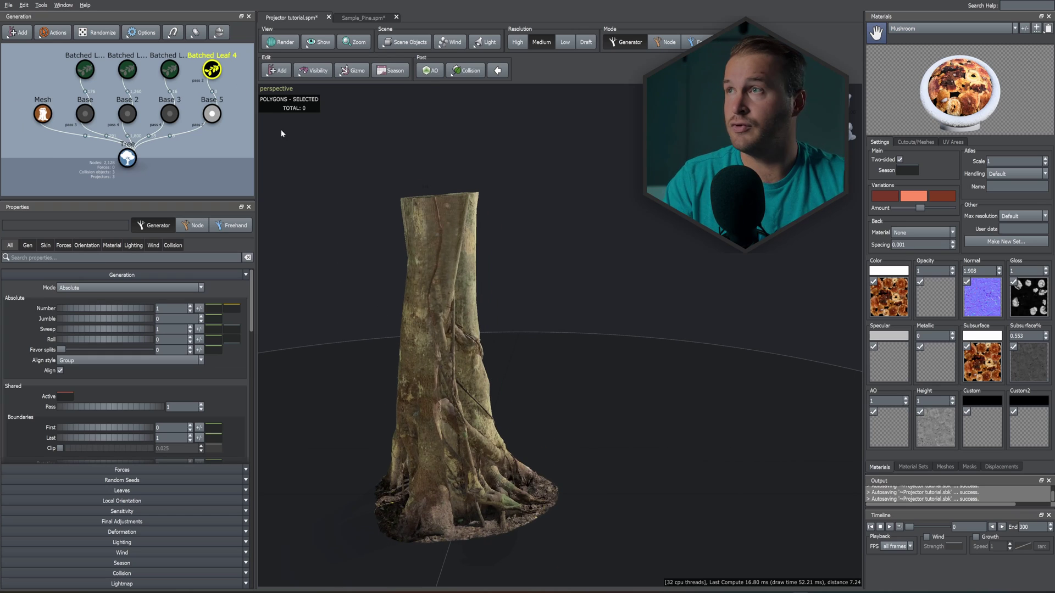
{"action": "left_click", "coordinate": [218, 32]}
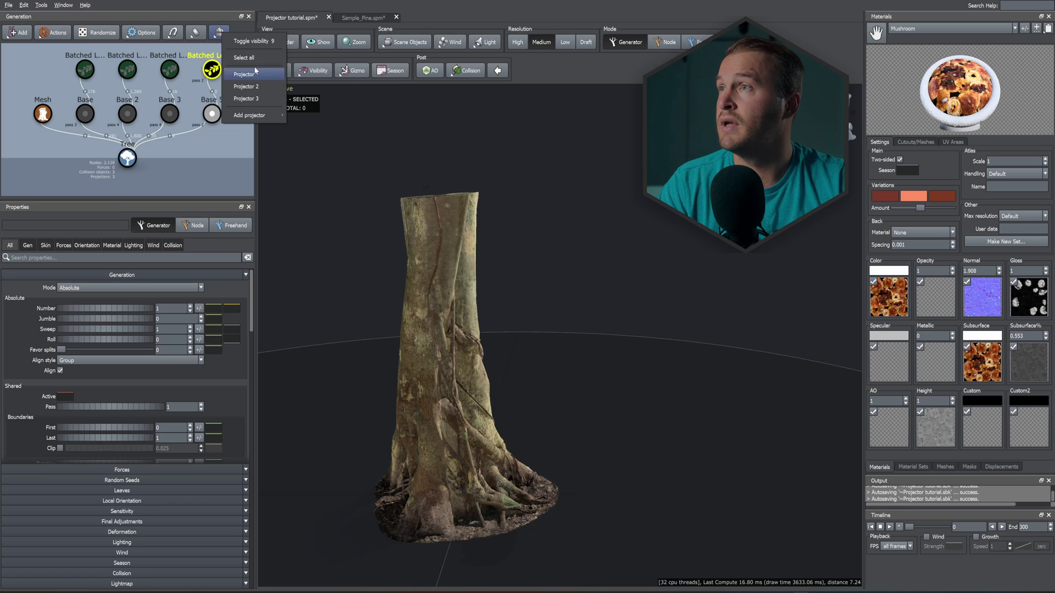
{"action": "mouse_move", "coordinate": [271, 118]}
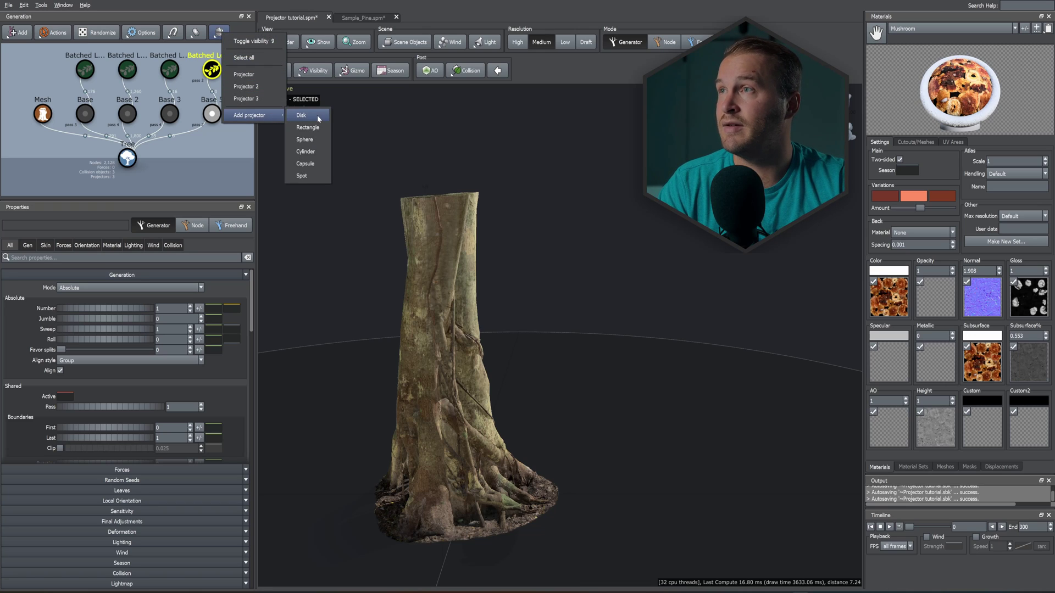
{"action": "left_click", "coordinate": [302, 176]}
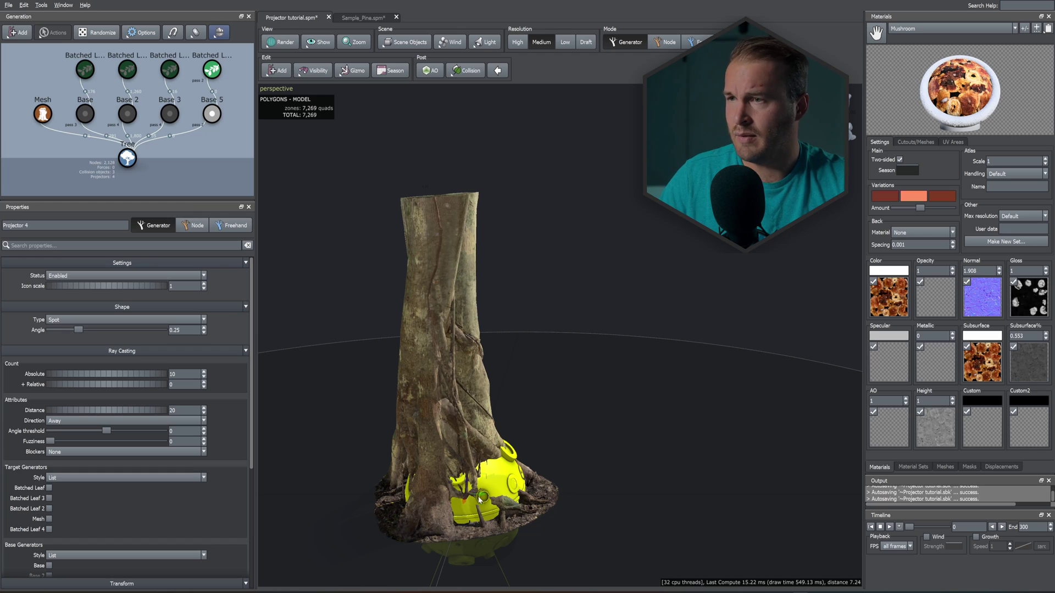
{"action": "left_click_drag", "start_coordinate": [477, 501], "coordinate": [594, 466]}
{"action": "left_click_drag", "start_coordinate": [593, 466], "coordinate": [595, 196]}
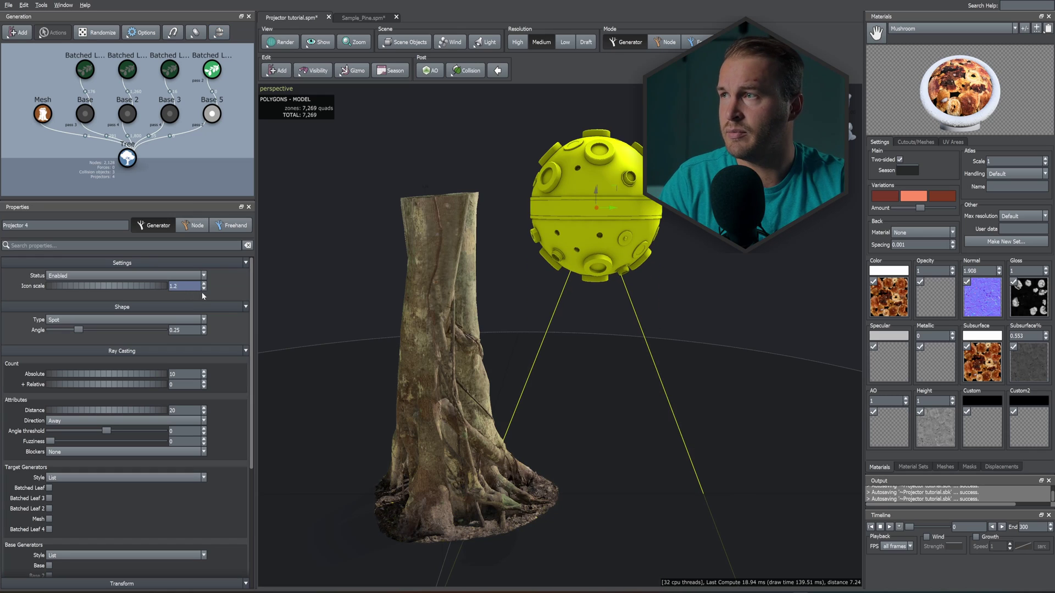
- Set the spot projector's icon scale to 0.2 and rotate it to aim at the trunk
{"action": "type", "text": "0.2"}
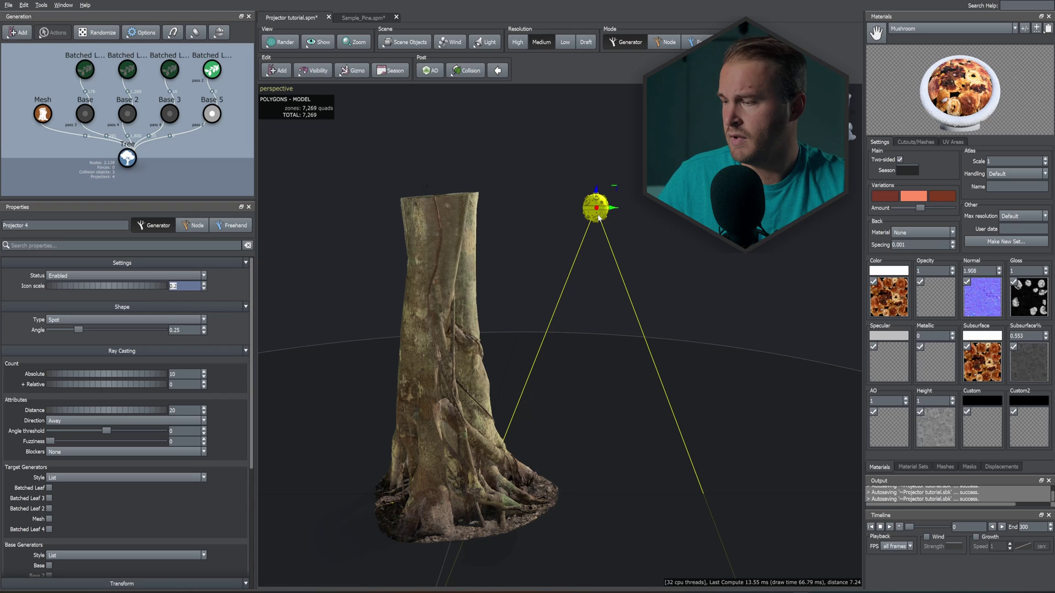
{"action": "left_click", "coordinate": [600, 218]}
{"action": "key", "text": "r"}
{"action": "left_click_drag", "start_coordinate": [600, 218], "coordinate": [582, 222]}
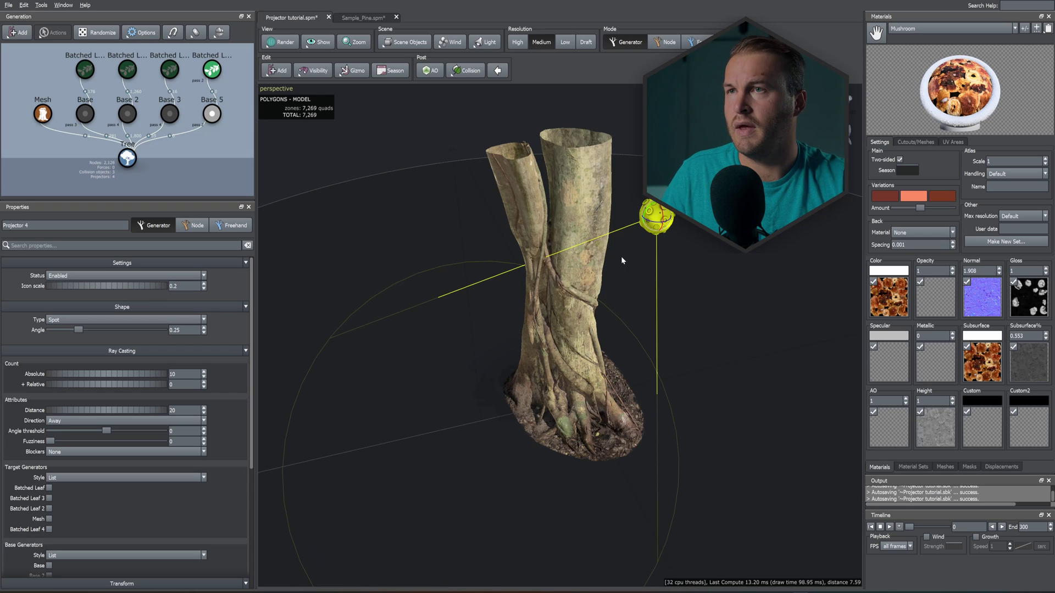
{"action": "left_click_drag", "start_coordinate": [644, 213], "coordinate": [649, 217]}
{"action": "left_click_drag", "start_coordinate": [532, 357], "coordinate": [573, 300]}
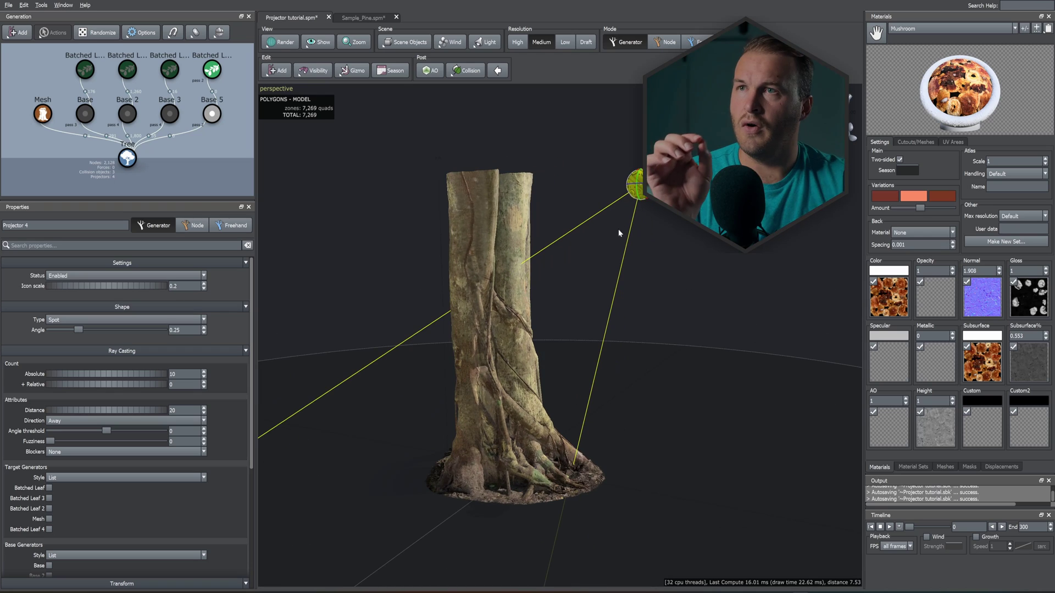
- Enable Base 5 as the spot projector's base generator and Mesh as its target generator
{"action": "left_click", "coordinate": [184, 410]}
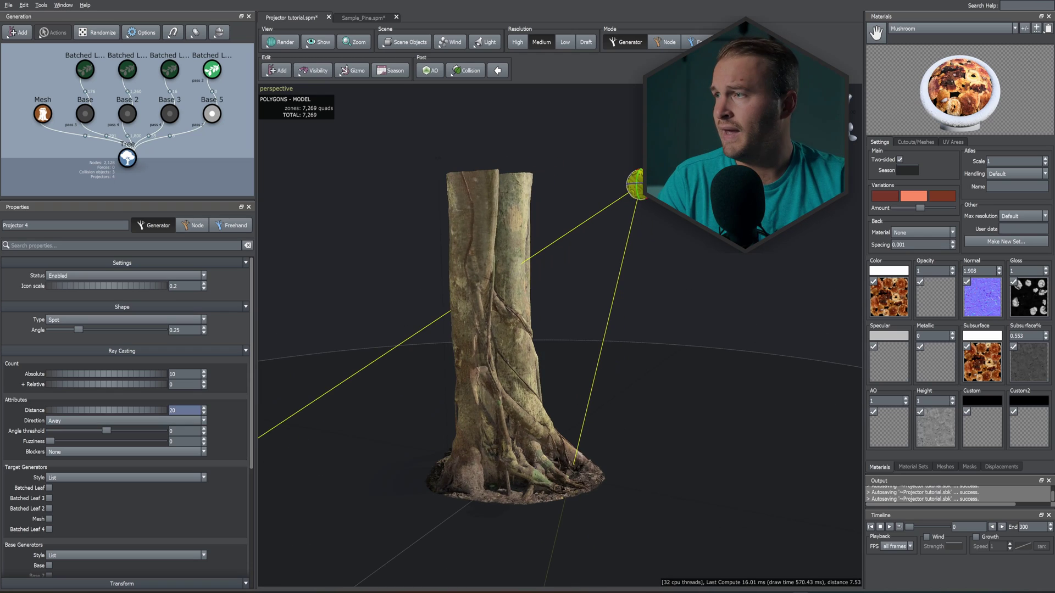
{"action": "scroll", "coordinate": [108, 392], "scroll_direction": "down", "scroll_amount": 2}
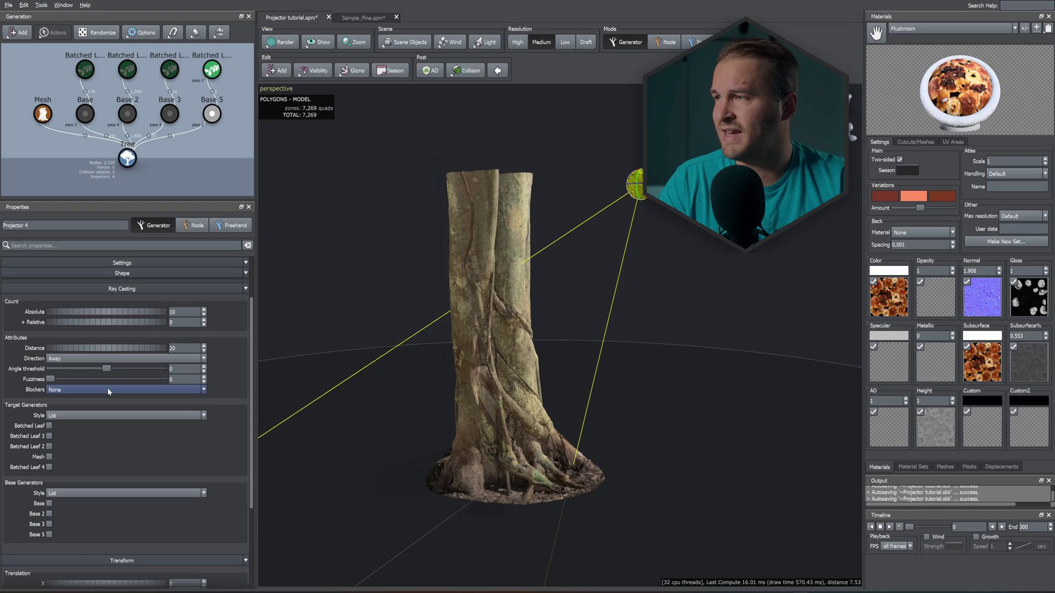
{"action": "left_click", "coordinate": [49, 535]}
{"action": "mouse_move", "coordinate": [423, 425]}
{"action": "left_mouse_down"}
{"action": "mouse_move", "coordinate": [460, 424]}
{"action": "mouse_move", "coordinate": [426, 432]}
{"action": "mouse_move", "coordinate": [432, 437]}
{"action": "left_mouse_up"}
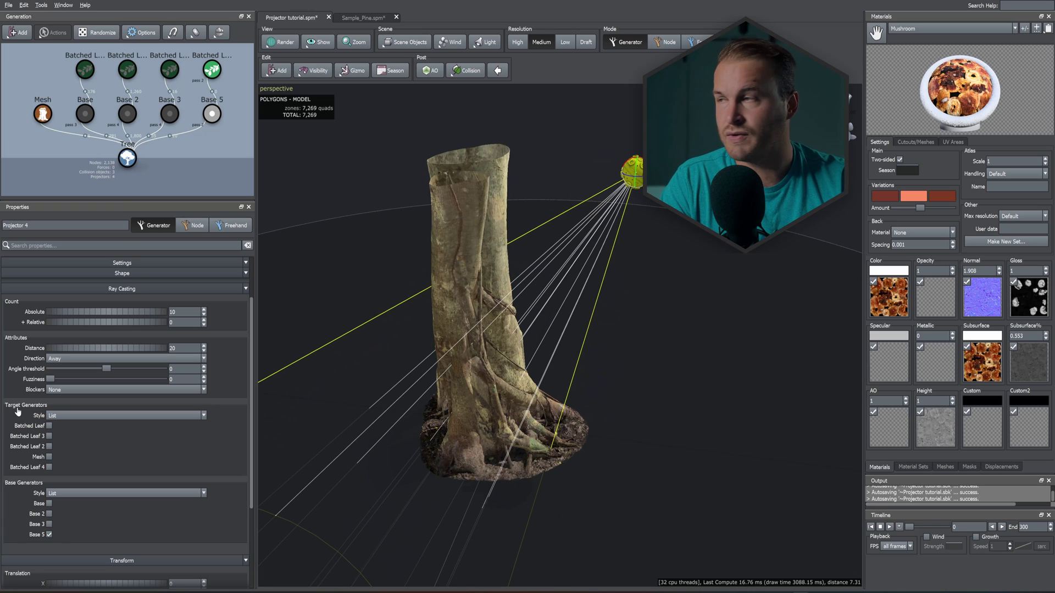
{"action": "left_click", "coordinate": [50, 457]}
{"action": "mouse_move", "coordinate": [405, 403]}
{"action": "left_mouse_down"}
{"action": "mouse_move", "coordinate": [377, 384]}
{"action": "mouse_move", "coordinate": [398, 368]}
{"action": "mouse_move", "coordinate": [416, 378]}
{"action": "mouse_move", "coordinate": [398, 394]}
{"action": "left_mouse_up"}
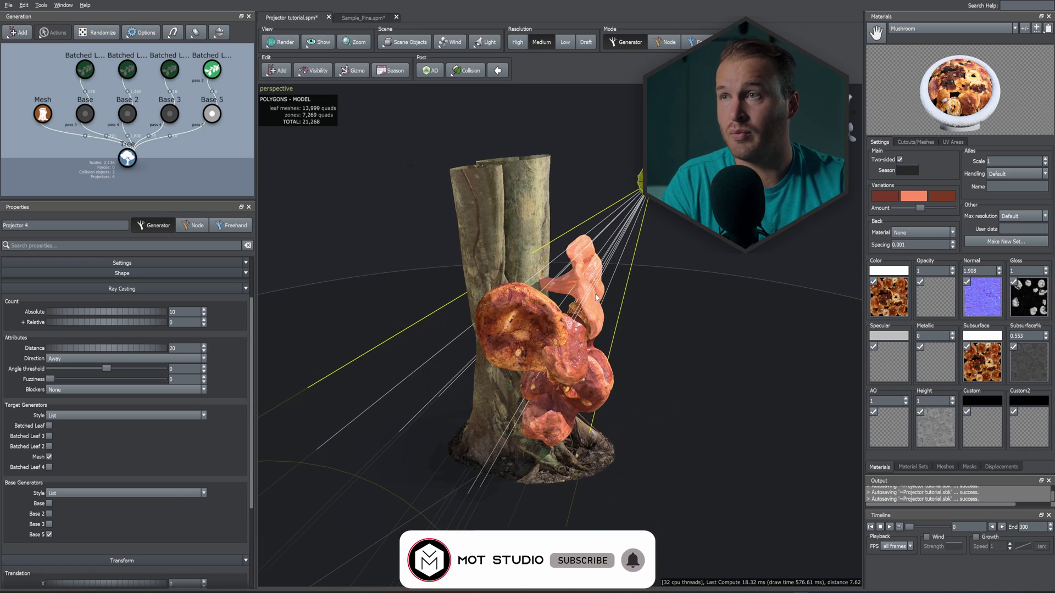
- Set the final orientation adjustments of Batched Leaf 4 to about -0.14 Up, -0.14 Right and -0.38 Out
{"action": "left_click_drag", "start_coordinate": [473, 284], "coordinate": [497, 266]}
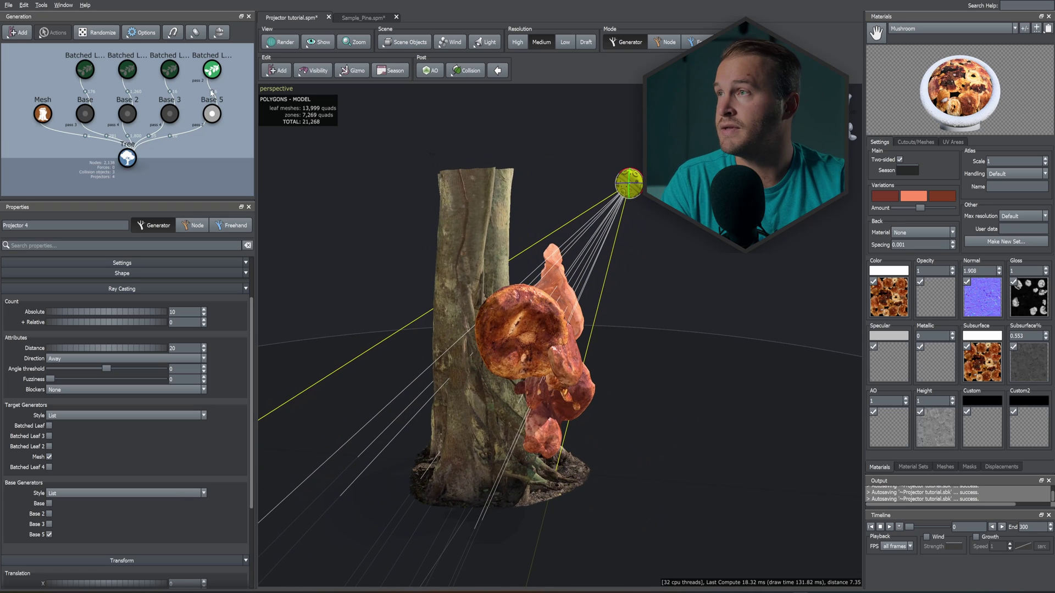
{"action": "left_click", "coordinate": [217, 76]}
{"action": "left_click_drag", "start_coordinate": [470, 228], "coordinate": [446, 247]}
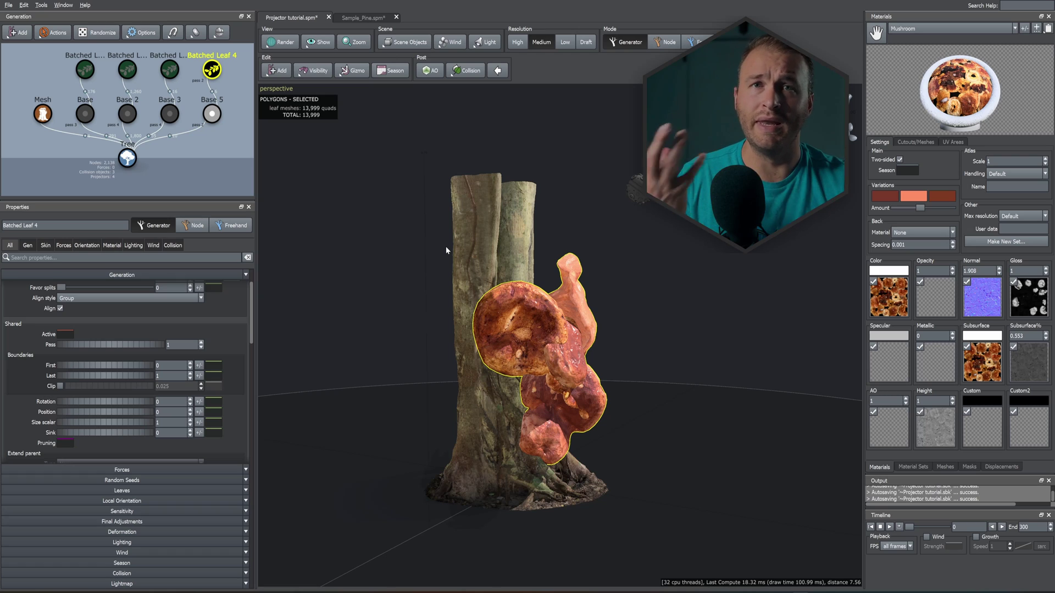
{"action": "left_click", "coordinate": [90, 248]}
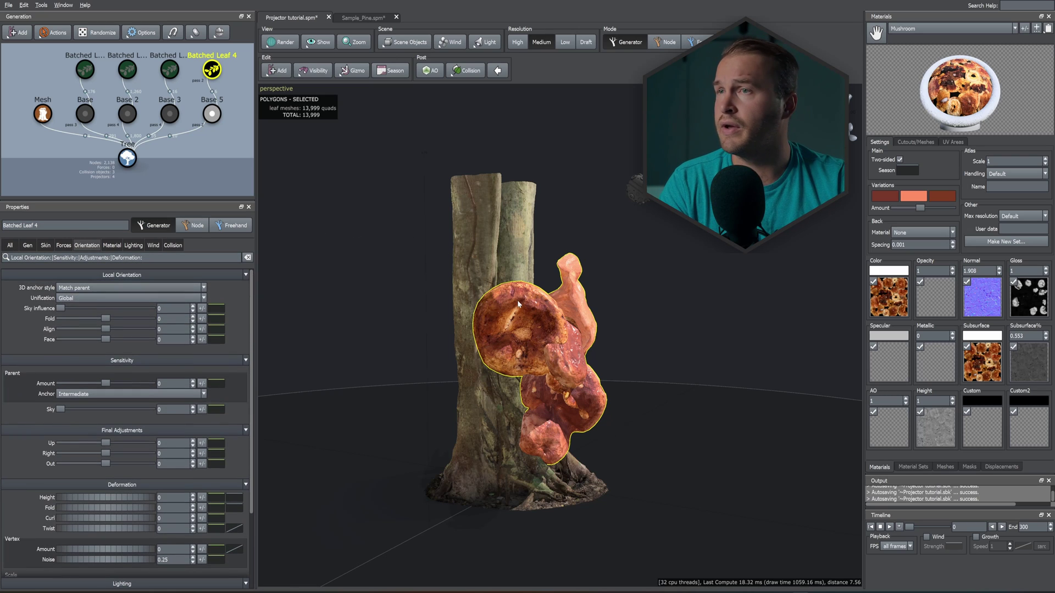
{"action": "scroll", "coordinate": [493, 328], "scroll_direction": "up", "scroll_amount": 3}
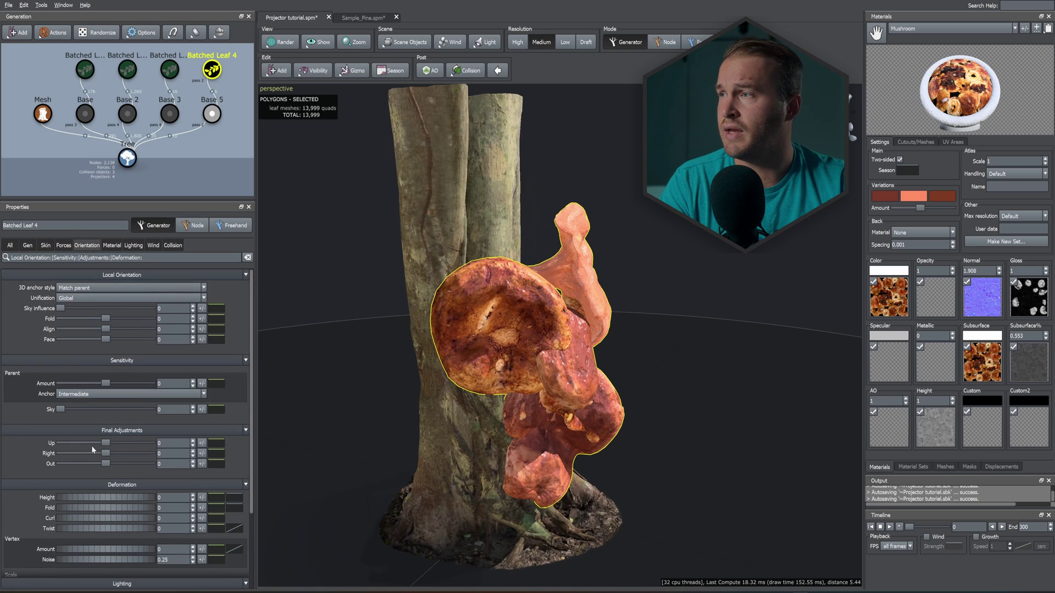
{"action": "left_click_drag", "start_coordinate": [107, 444], "coordinate": [86, 465]}
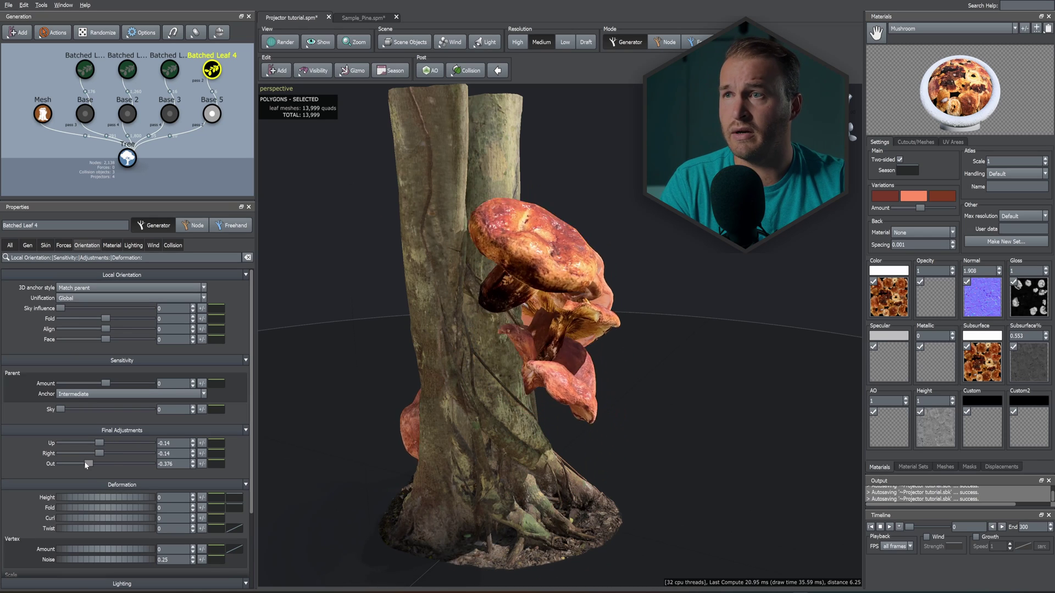
- Set the leaf size of the Batched Leaf 4 mushrooms to 0.2
{"action": "left_click", "coordinate": [46, 245]}
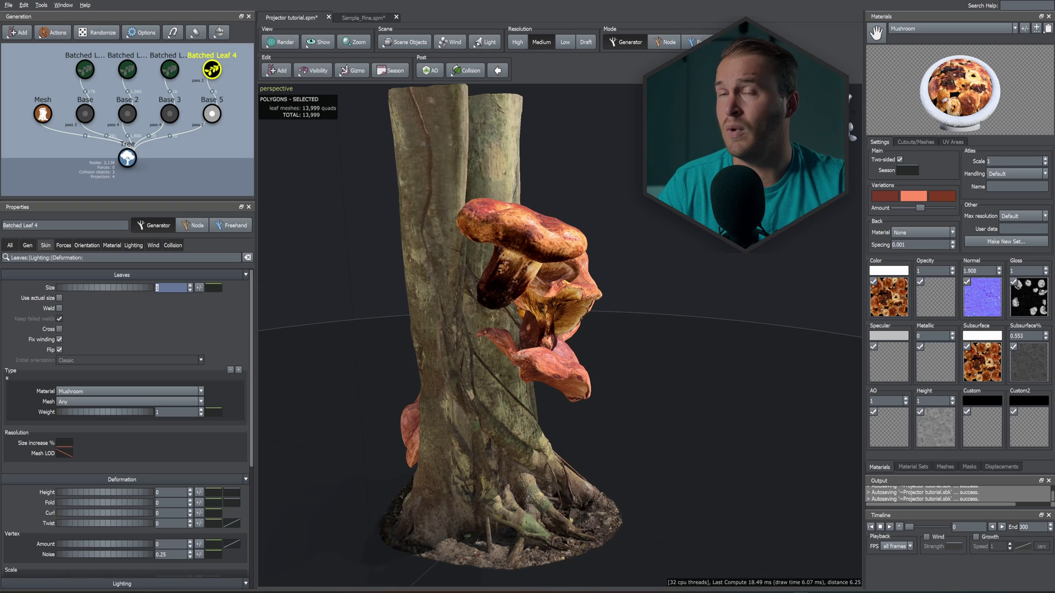
{"action": "type", "text": ".2"}
{"action": "key", "text": "Return"}
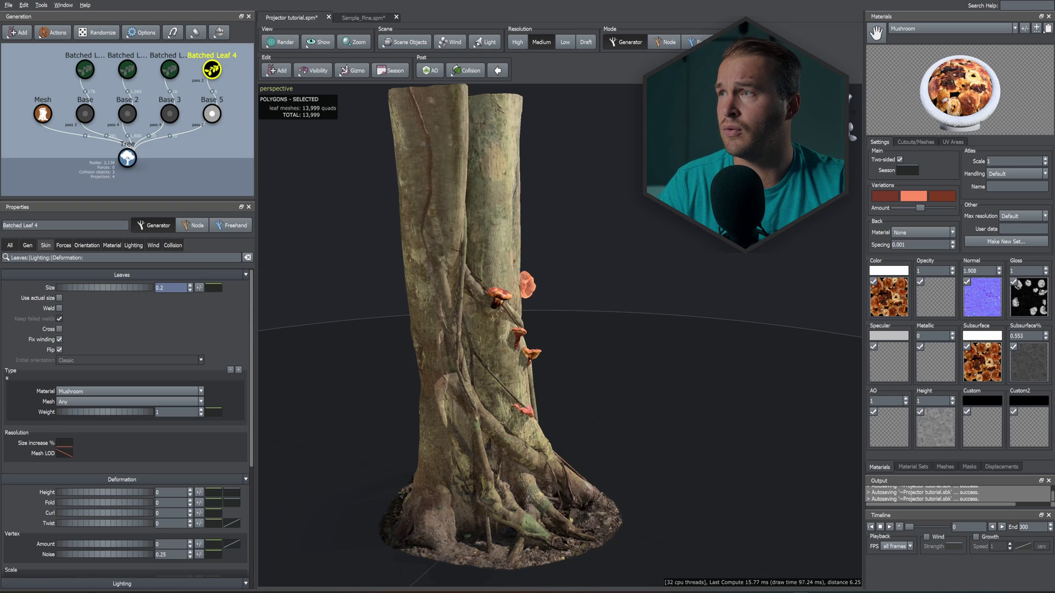
{"action": "key", "text": "Return"}
- Set the spot projector's absolute ray count to 250
{"action": "mouse_move", "coordinate": [477, 313]}
{"action": "left_mouse_down"}
{"action": "mouse_move", "coordinate": [501, 304]}
{"action": "mouse_move", "coordinate": [485, 320]}
{"action": "left_mouse_up"}
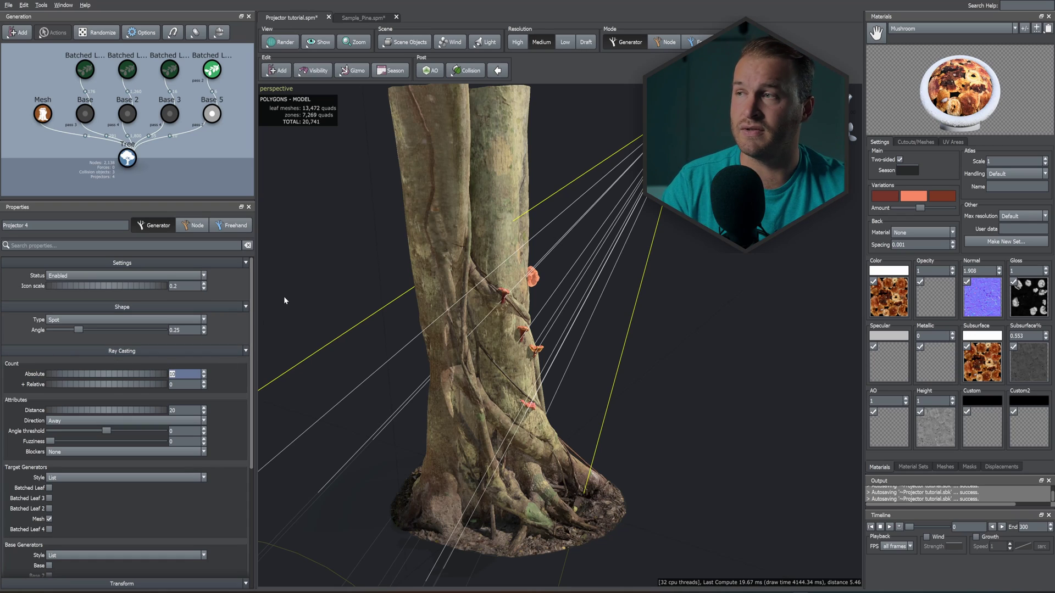
{"action": "type", "text": "250"}
{"action": "key", "text": "Return"}
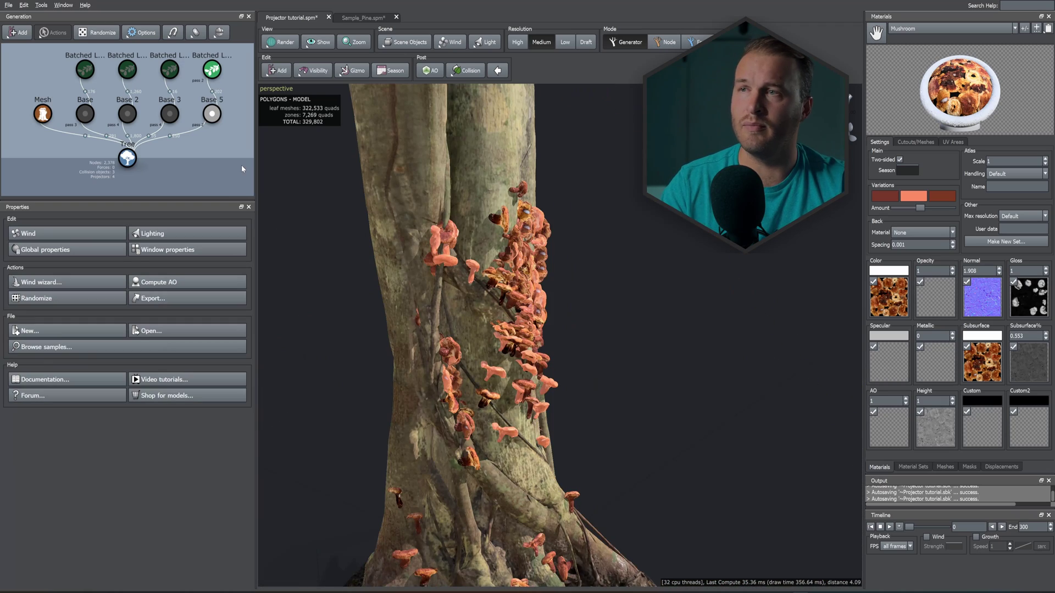
- Orient Base 5 so its Y axis points towards Binormal and its Z axis aligns with Face normal
{"action": "left_click", "coordinate": [212, 114]}
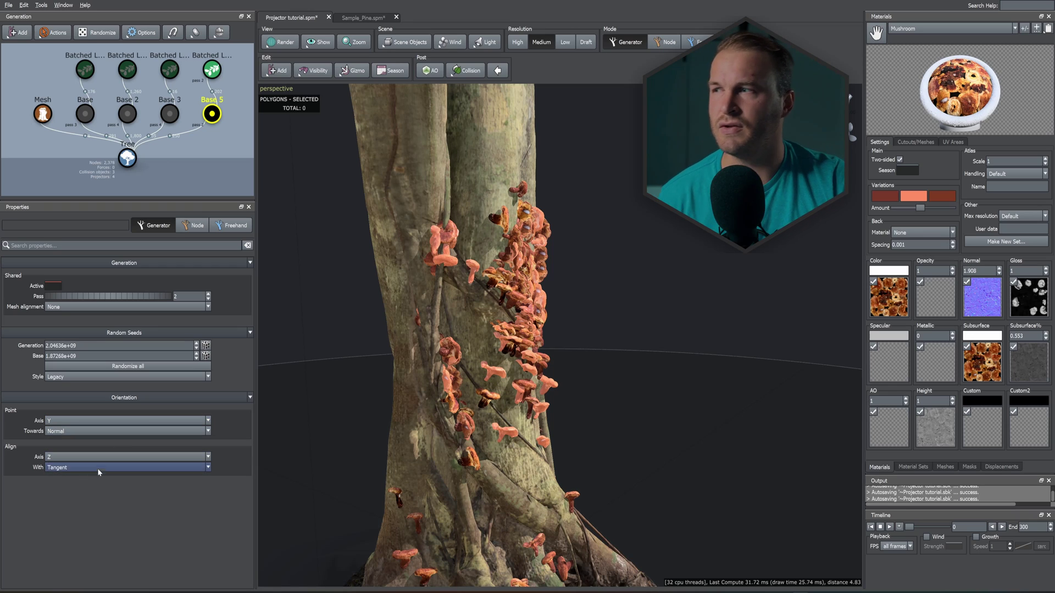
{"action": "left_click", "coordinate": [100, 431]}
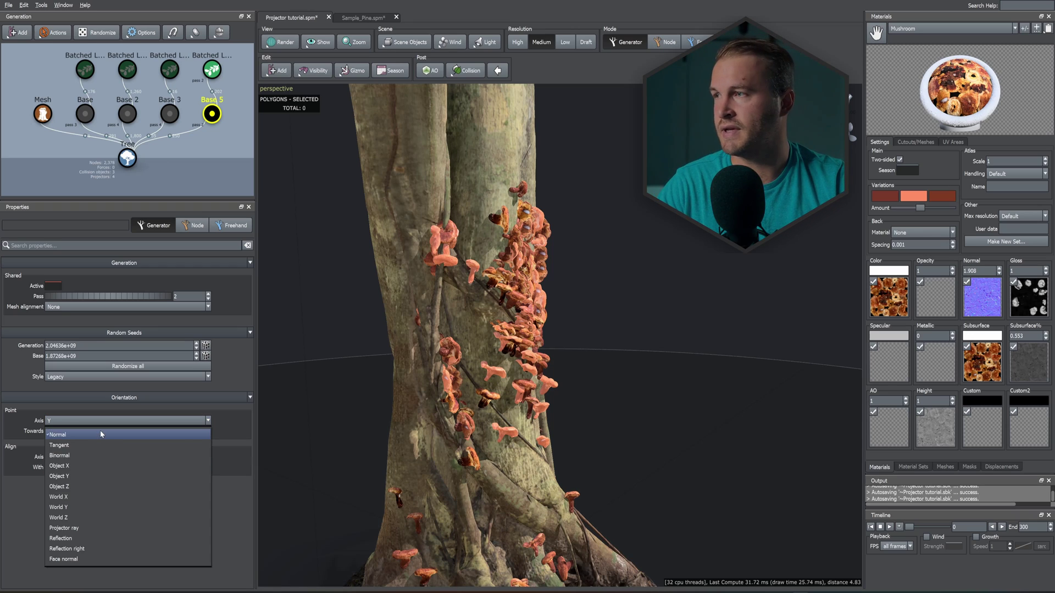
{"action": "left_click", "coordinate": [77, 456]}
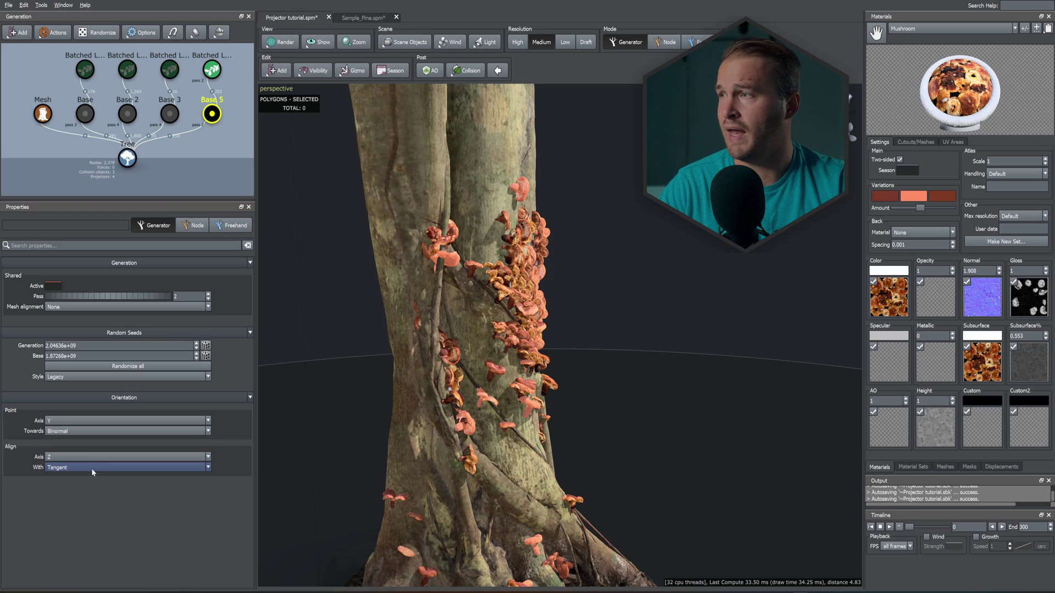
{"action": "left_click", "coordinate": [92, 468]}
{"action": "left_click", "coordinate": [109, 585]}
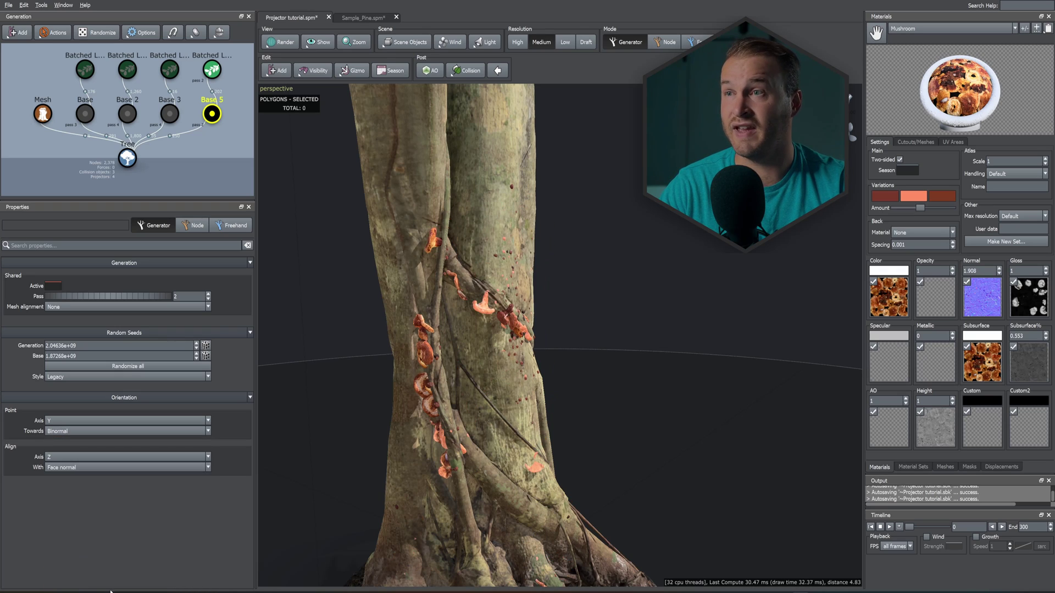
- Readjust the Up and Right final orientation of the Batched Leaf 4 mushrooms and set their leaf size to 0.08 with variance
{"action": "left_click", "coordinate": [212, 70]}
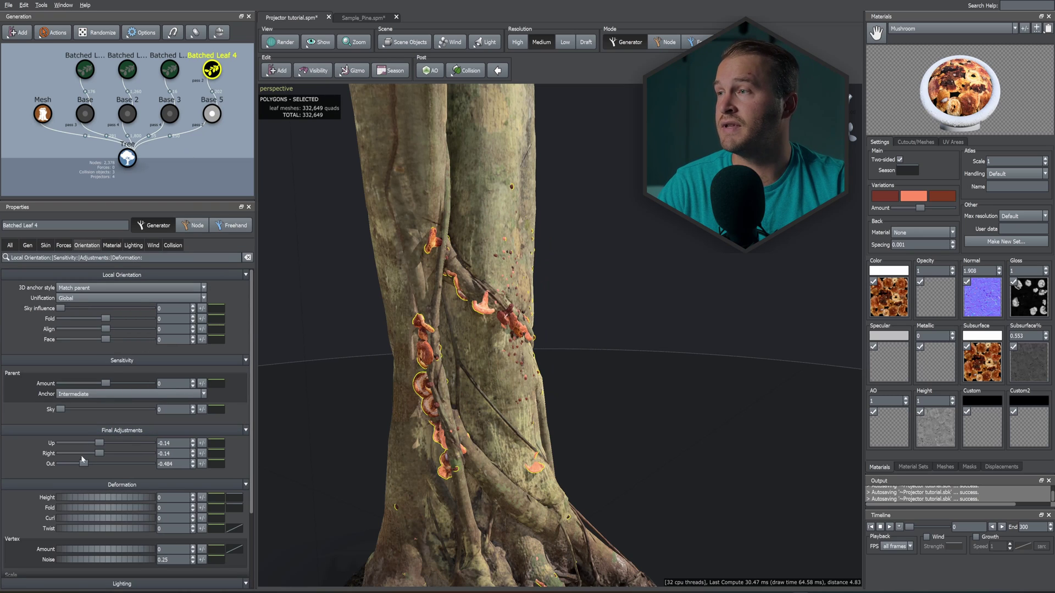
{"action": "left_click_drag", "start_coordinate": [101, 443], "coordinate": [136, 453]}
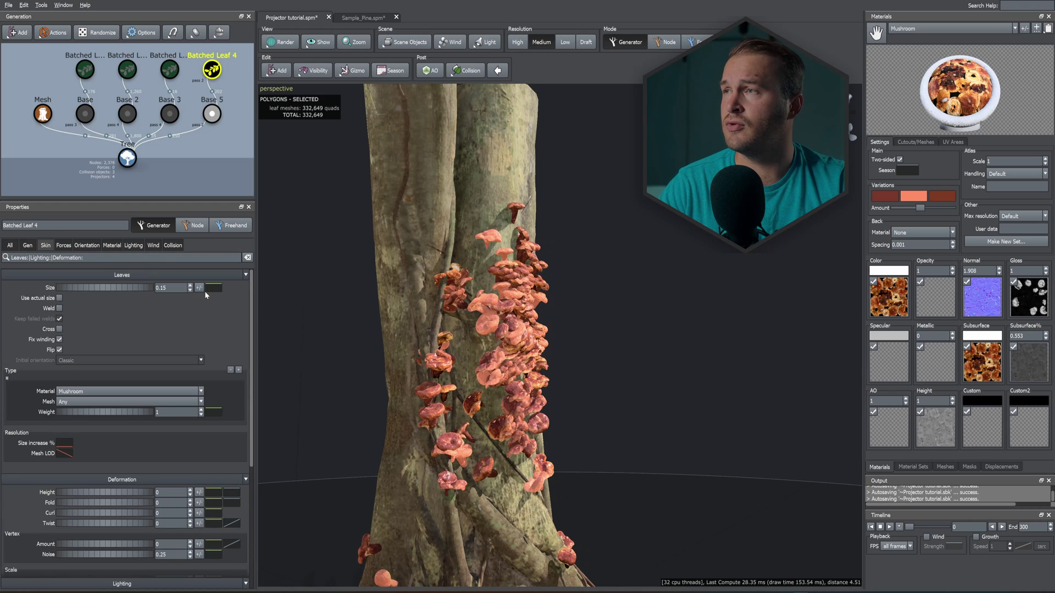
{"action": "left_click", "coordinate": [199, 288]}
{"action": "mouse_move", "coordinate": [253, 304]}
{"action": "left_mouse_down"}
{"action": "mouse_move", "coordinate": [280, 311]}
{"action": "mouse_move", "coordinate": [268, 312]}
{"action": "left_mouse_up"}
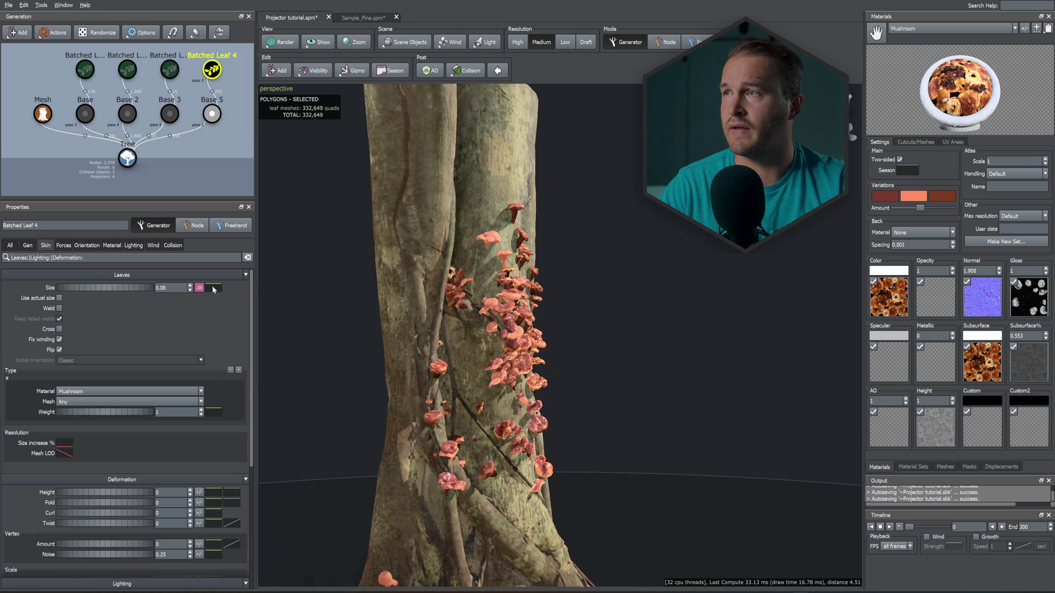
- Shape the mushrooms' parent size curve with a midpoint at about X 0.601, Y 0.069 and lower its end point to about Y 0.034
{"action": "left_click", "coordinate": [213, 289]}
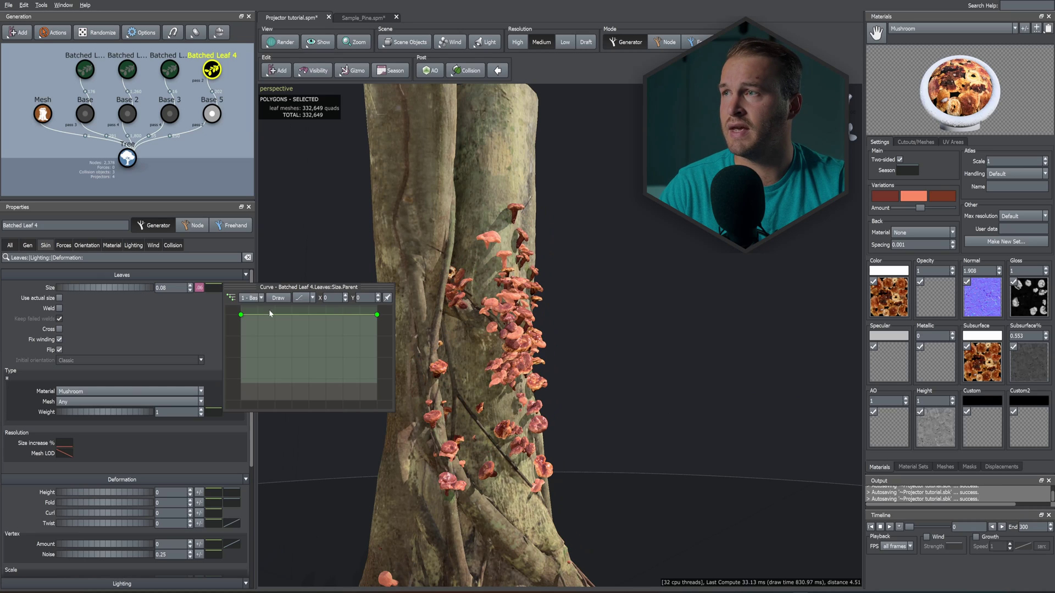
{"action": "left_click_drag", "start_coordinate": [377, 314], "coordinate": [378, 372]}
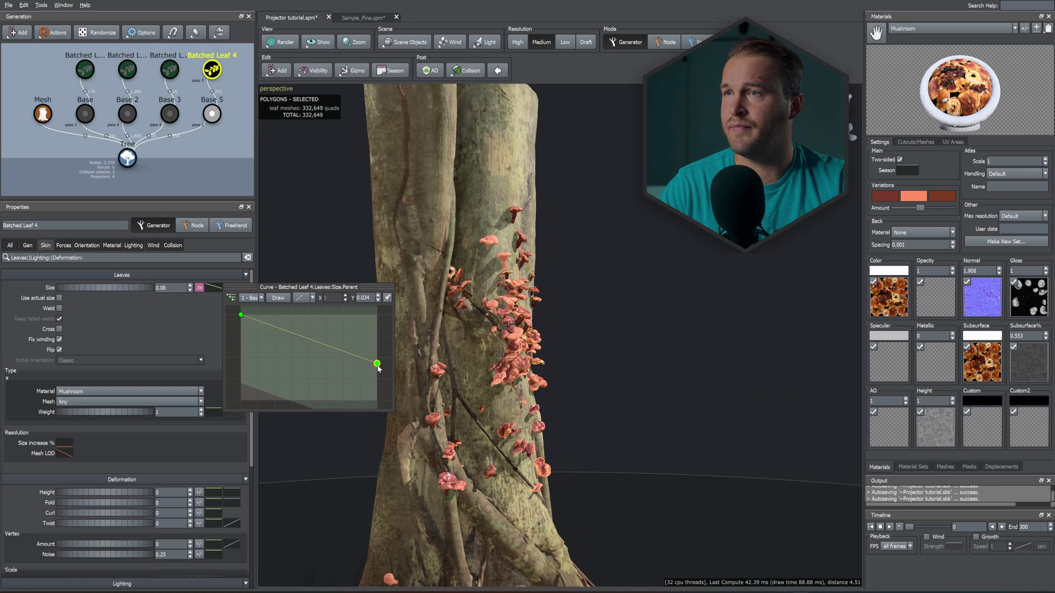
{"action": "left_click_drag", "start_coordinate": [321, 342], "coordinate": [332, 332]}
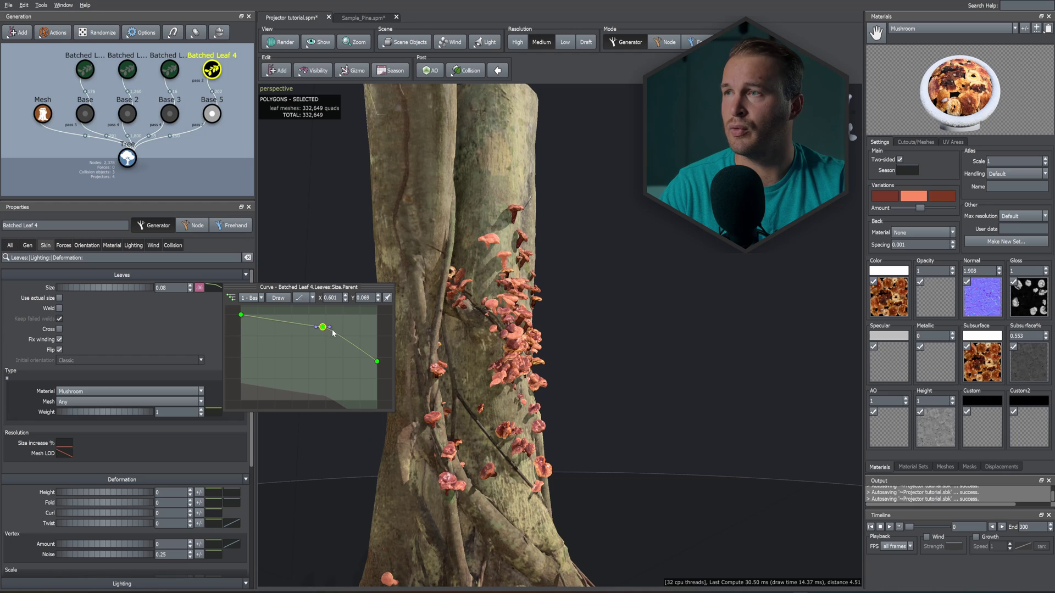
- Add a Base generator and attach it directly to the Tree node, with generation pass 3
{"action": "scroll", "coordinate": [504, 321], "scroll_direction": "down", "scroll_amount": 3}
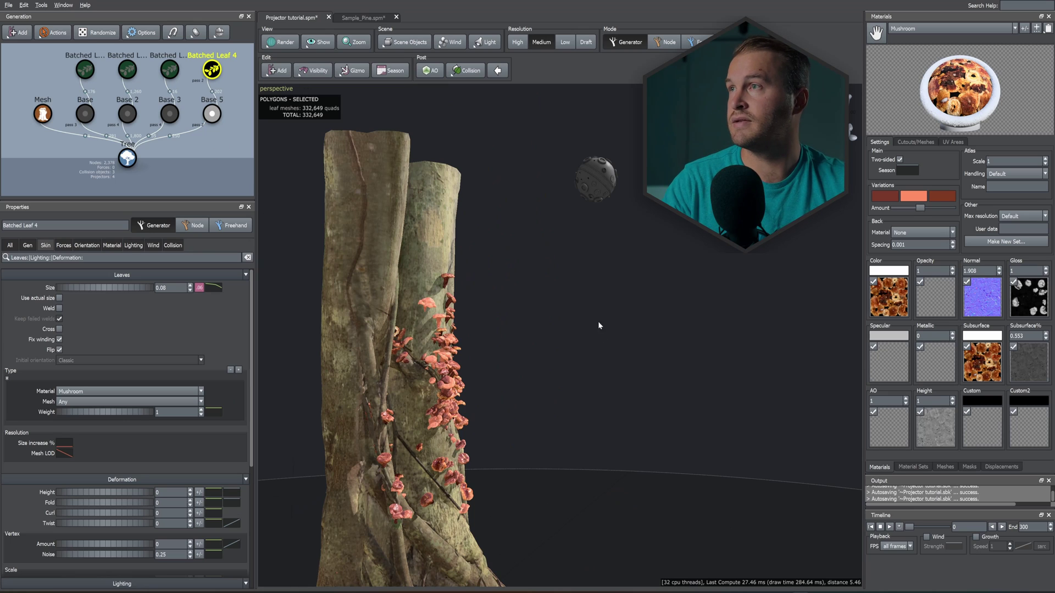
{"action": "right_click", "coordinate": [599, 338]}
{"action": "mouse_move", "coordinate": [633, 347]}
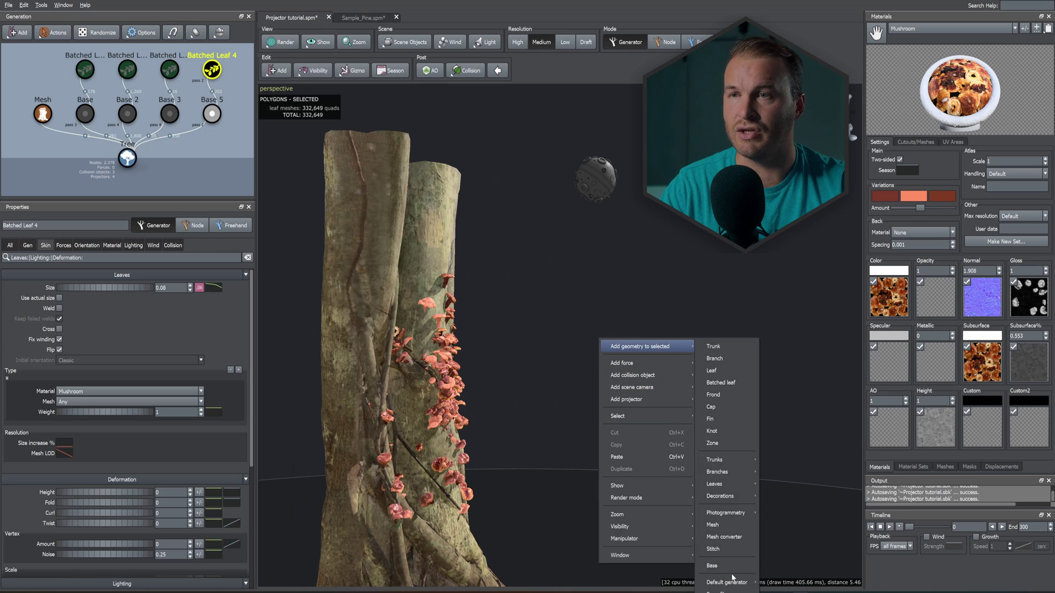
{"action": "left_click", "coordinate": [714, 565]}
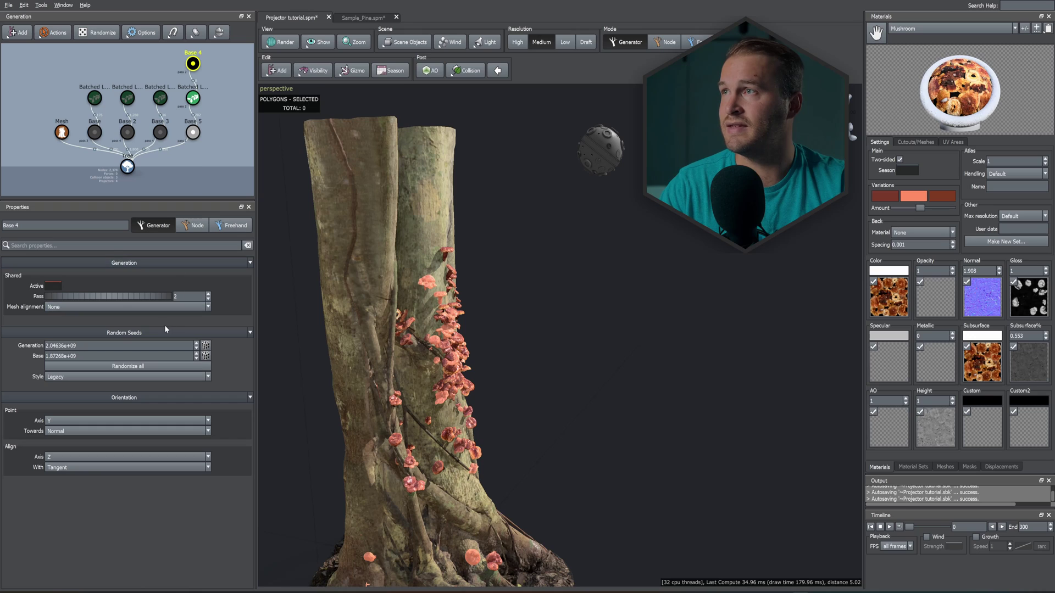
{"action": "left_click", "coordinate": [192, 132]}
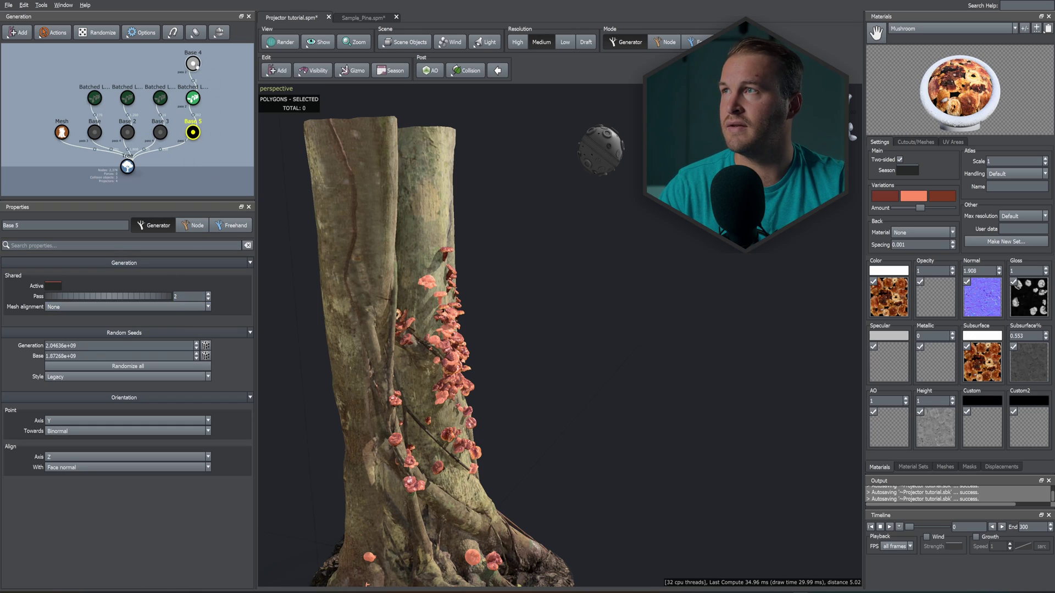
{"action": "left_click_drag", "start_coordinate": [135, 176], "coordinate": [134, 174]}
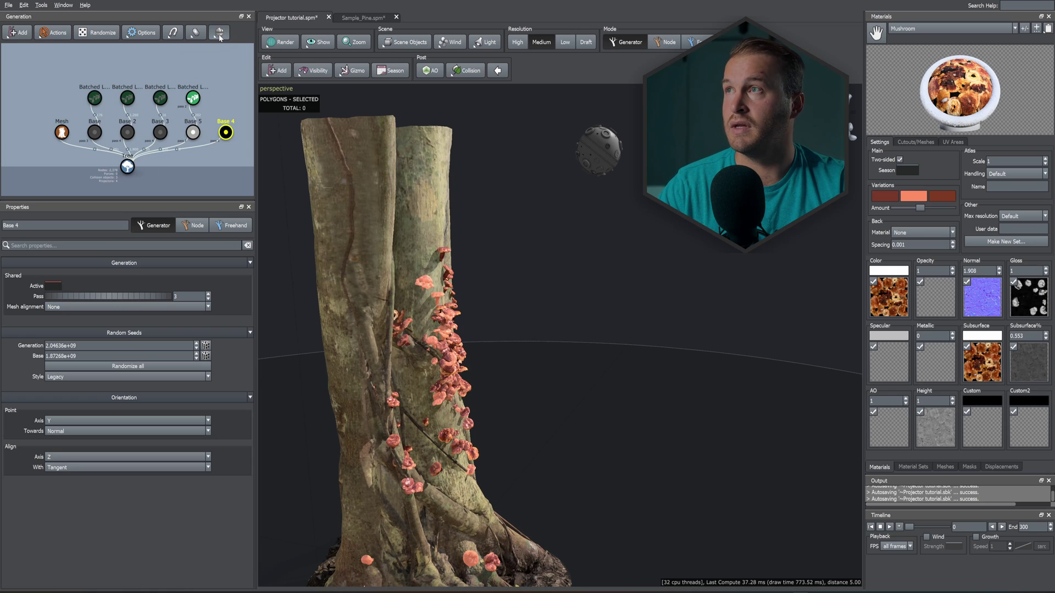
- Add another spot projector and move it up and away from the trunk, near the existing projector
{"action": "left_click", "coordinate": [219, 36]}
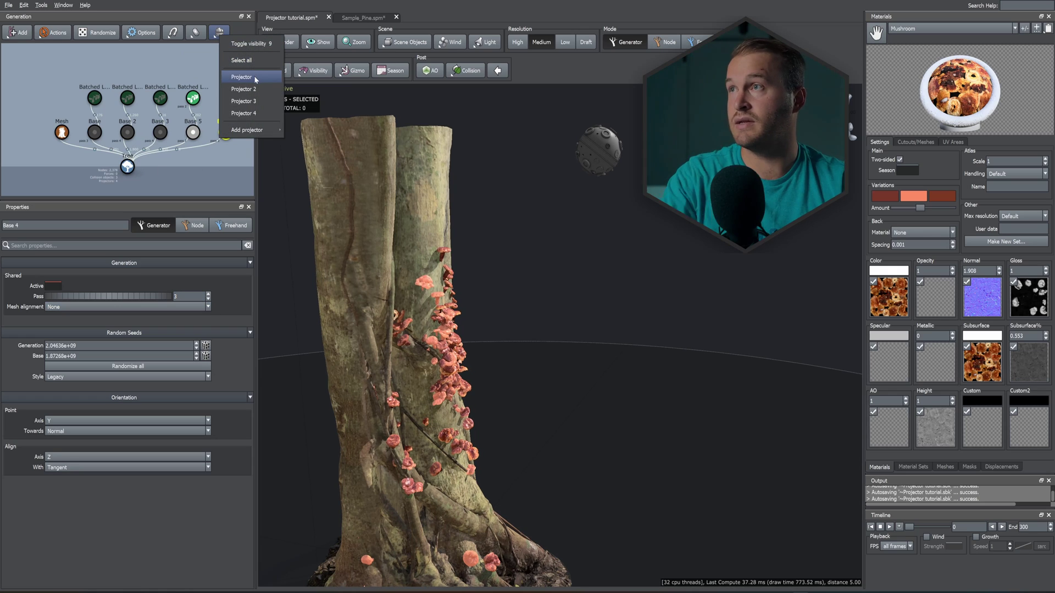
{"action": "mouse_move", "coordinate": [253, 130]}
{"action": "left_click", "coordinate": [304, 190]}
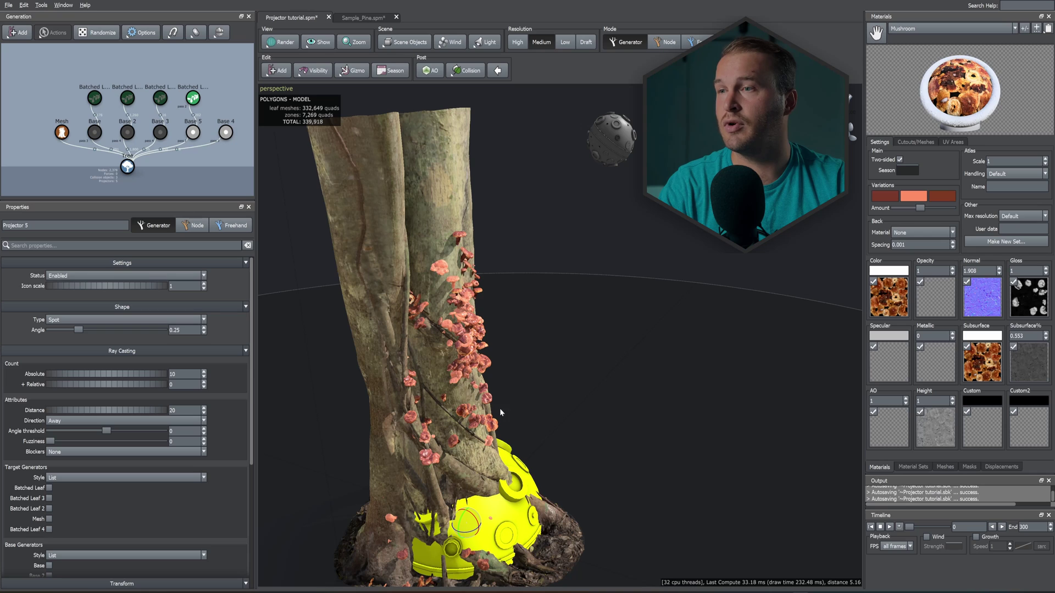
{"action": "left_click_drag", "start_coordinate": [501, 486], "coordinate": [502, 483]}
{"action": "key", "text": "w"}
{"action": "left_click_drag", "start_coordinate": [473, 514], "coordinate": [623, 245]}
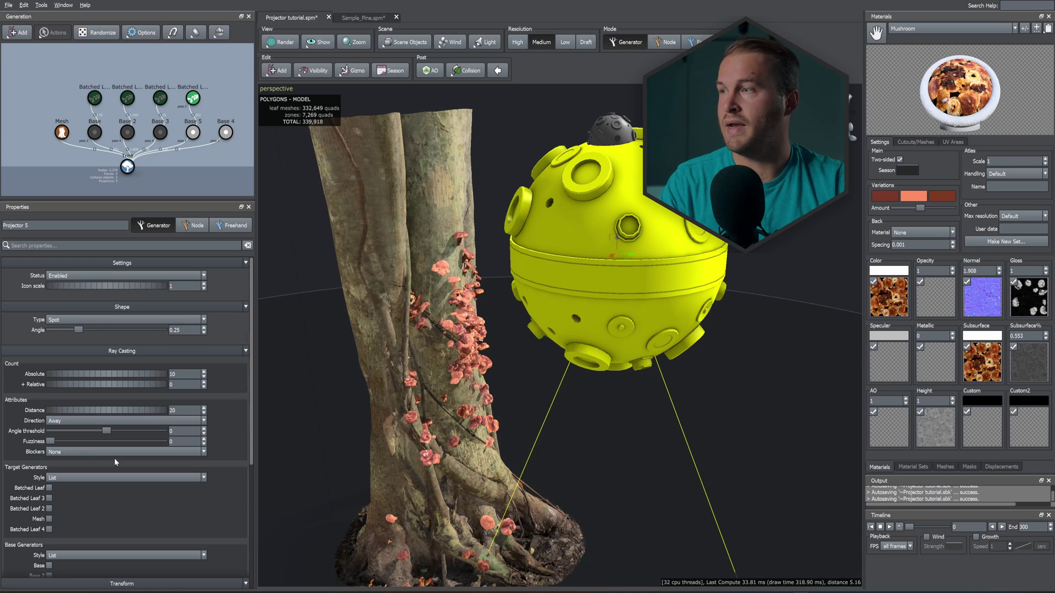
- Enable Base 4 as the new spot projector's base generator and rotate the projector to aim at the trunk
{"action": "scroll", "coordinate": [114, 458], "scroll_direction": "down", "scroll_amount": 4}
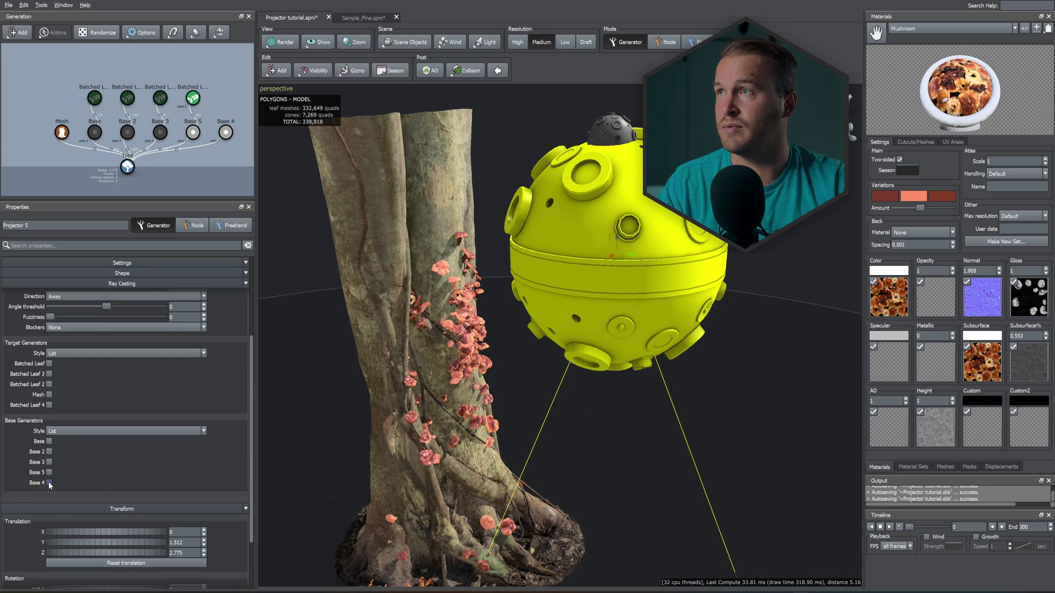
{"action": "left_click", "coordinate": [48, 483]}
{"action": "key", "text": "e"}
{"action": "left_click_drag", "start_coordinate": [618, 255], "coordinate": [641, 249]}
{"action": "left_click_drag", "start_coordinate": [620, 308], "coordinate": [593, 315]}
- Set the new spot projector's icon scale to 0.2
{"action": "scroll", "coordinate": [142, 307], "scroll_direction": "up", "scroll_amount": 4}
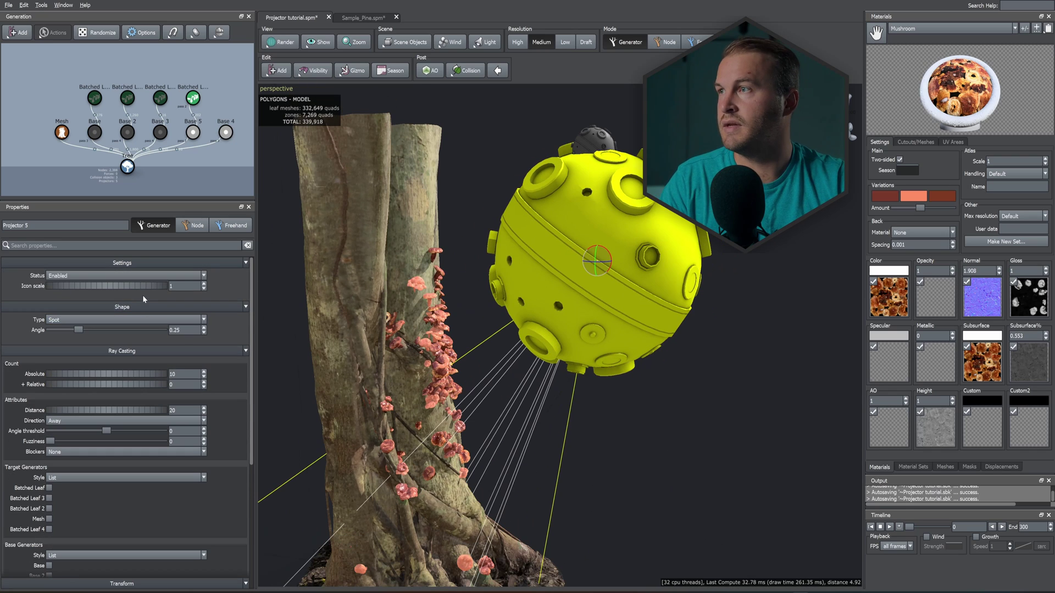
{"action": "double_click", "coordinate": [169, 287]}
{"action": "type", "text": "0.2"}
{"action": "key", "text": "Return"}
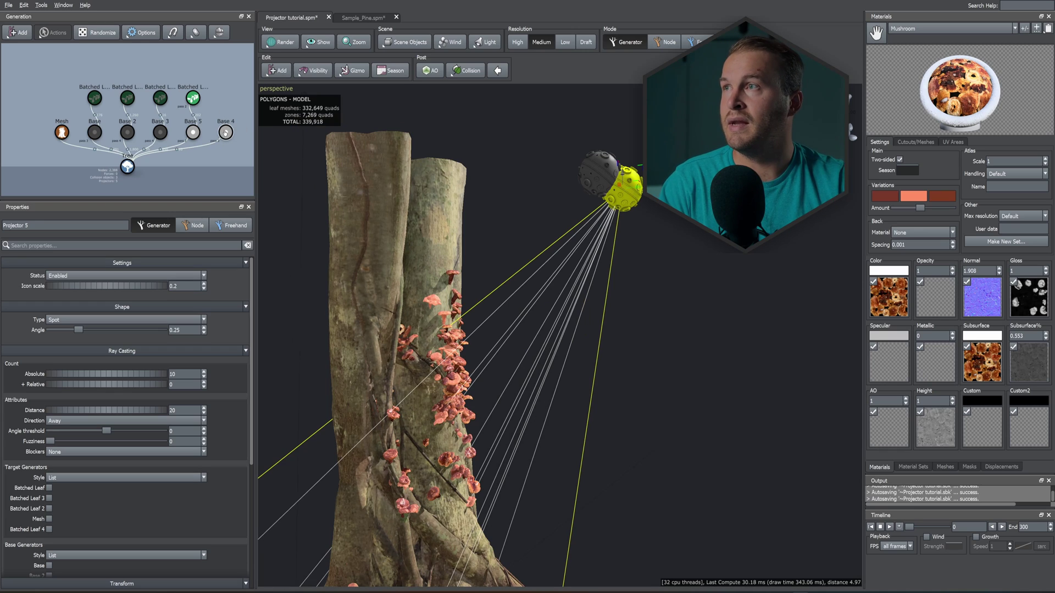
- Add a batched leaf generator to Base 4
{"action": "left_click", "coordinate": [225, 133]}
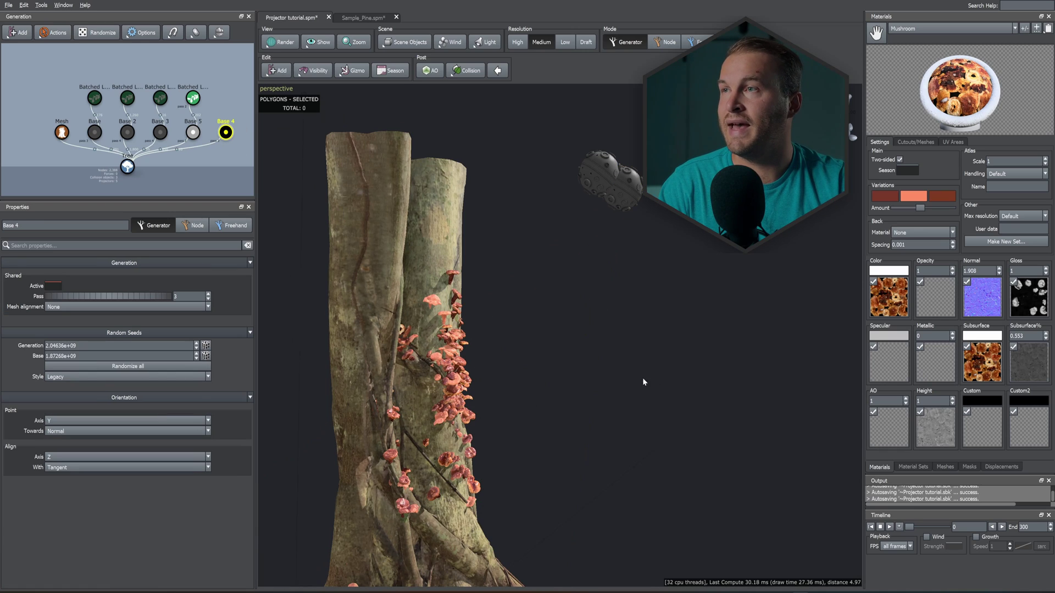
{"action": "right_click", "coordinate": [594, 366]}
{"action": "mouse_move", "coordinate": [638, 373]}
{"action": "left_click", "coordinate": [716, 391]}
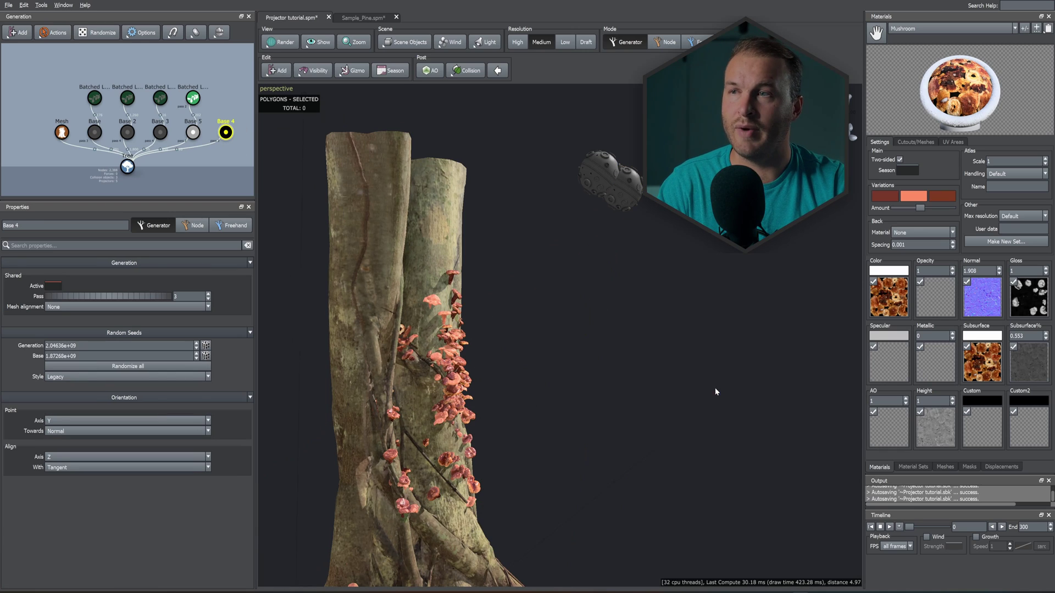
- Assign the Fern material to the batched leaf generator above Base 4
{"action": "left_click", "coordinate": [898, 29]}
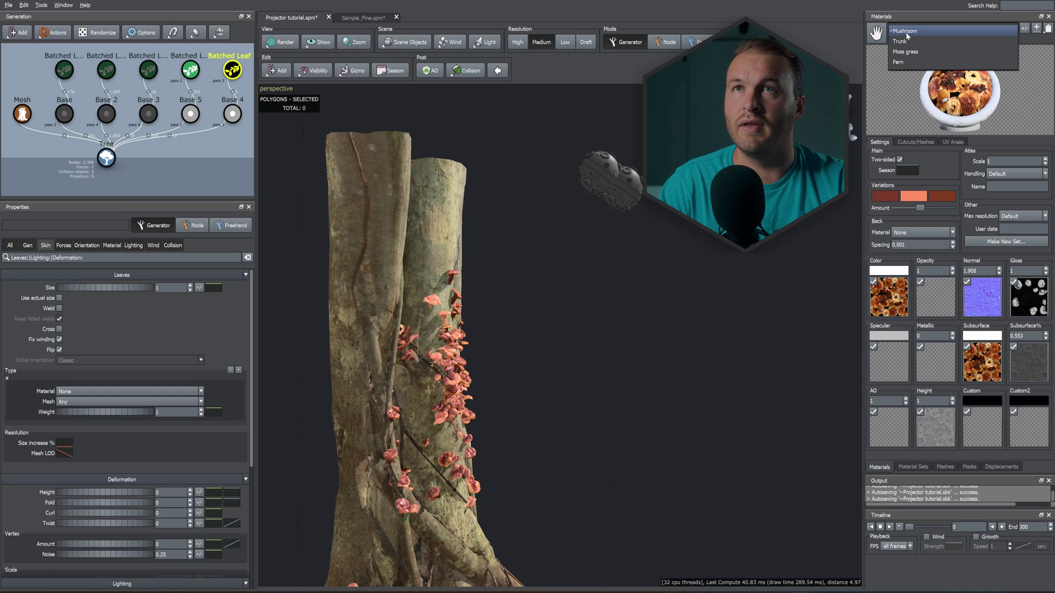
{"action": "left_click", "coordinate": [910, 63]}
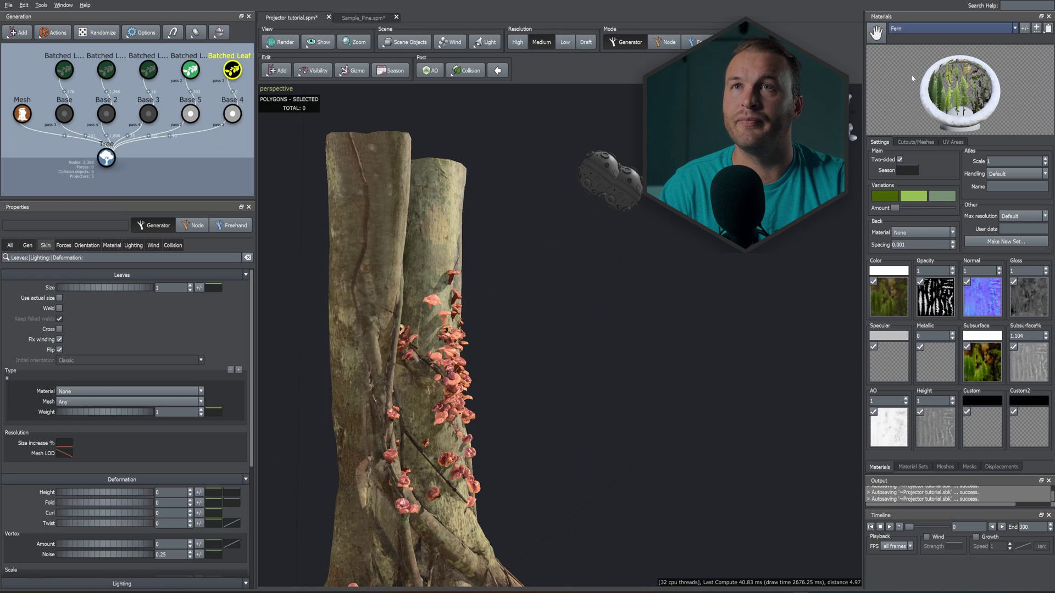
{"action": "left_click_drag", "start_coordinate": [876, 33], "coordinate": [234, 70]}
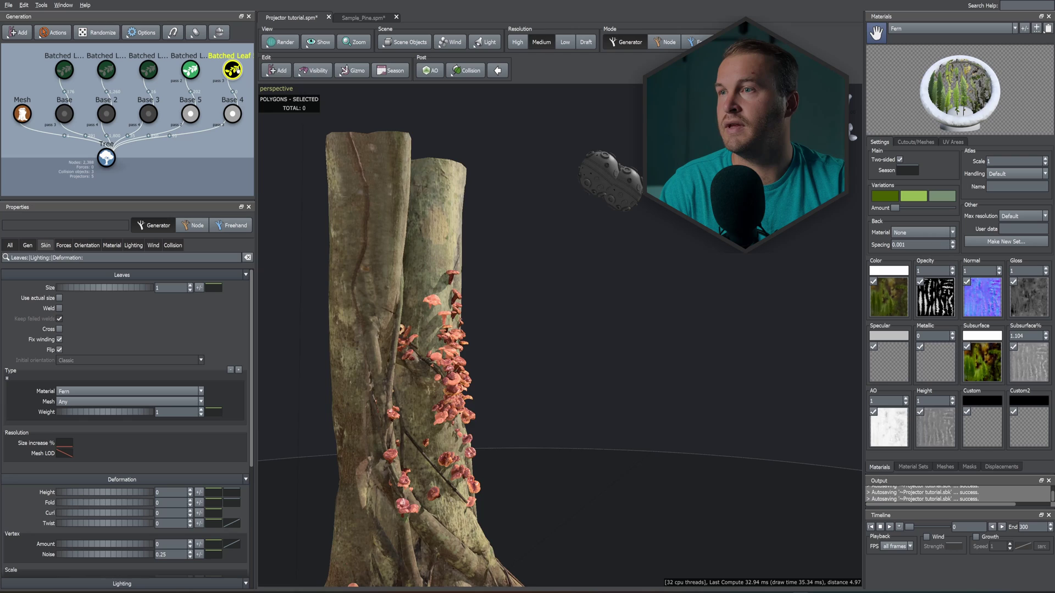
- Enable Mesh as the target generator of the spot projector that uses Base 4
{"action": "left_click_drag", "start_coordinate": [494, 280], "coordinate": [526, 301]}
{"action": "middle_click_drag", "start_coordinate": [525, 301], "coordinate": [528, 286]}
{"action": "left_click_drag", "start_coordinate": [529, 286], "coordinate": [577, 181]}
{"action": "left_click", "coordinate": [583, 174]}
{"action": "left_click", "coordinate": [218, 33]}
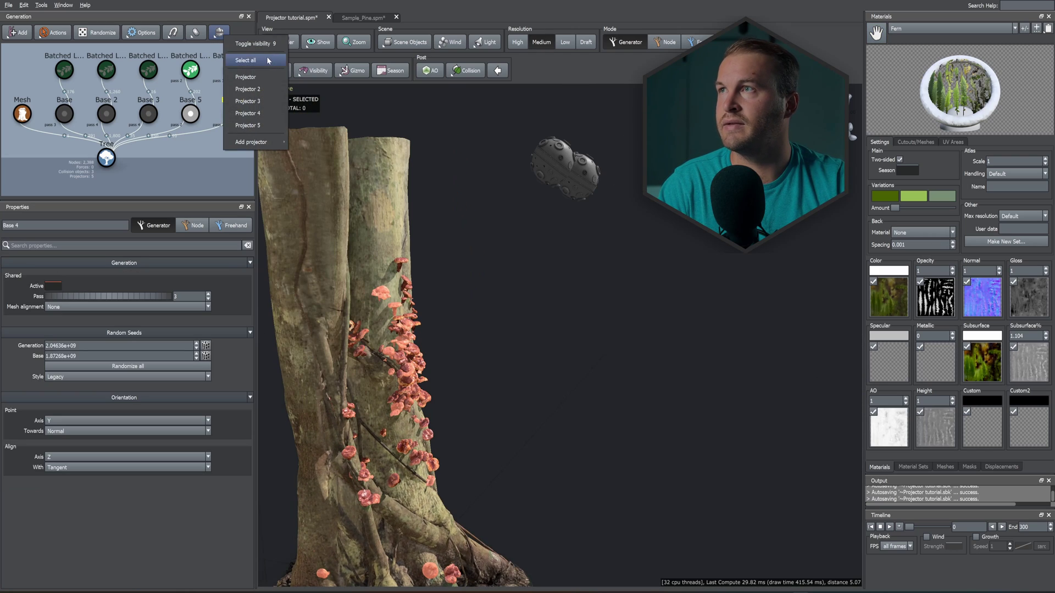
{"action": "left_click", "coordinate": [245, 100]}
{"action": "left_click", "coordinate": [49, 556]}
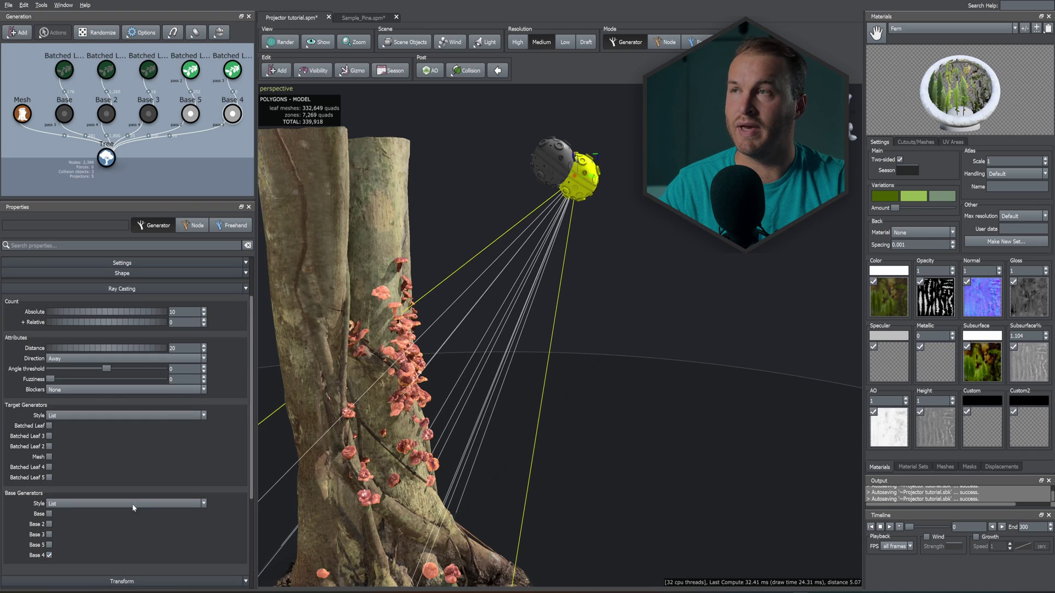
{"action": "left_click", "coordinate": [49, 457]}
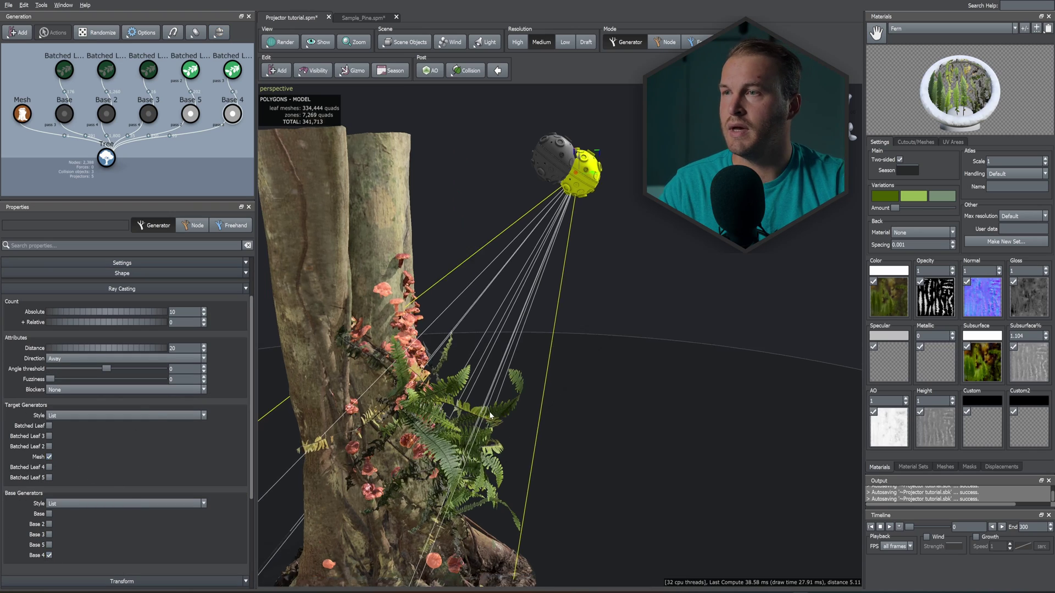
- Orient the Batched Leaf 5 ferns with sky influence 0.17, parent sensitivity about 0.116, and final adjustments of about 0.11 Up and -0.158 Out
{"action": "scroll", "coordinate": [499, 391], "scroll_direction": "up", "scroll_amount": 3}
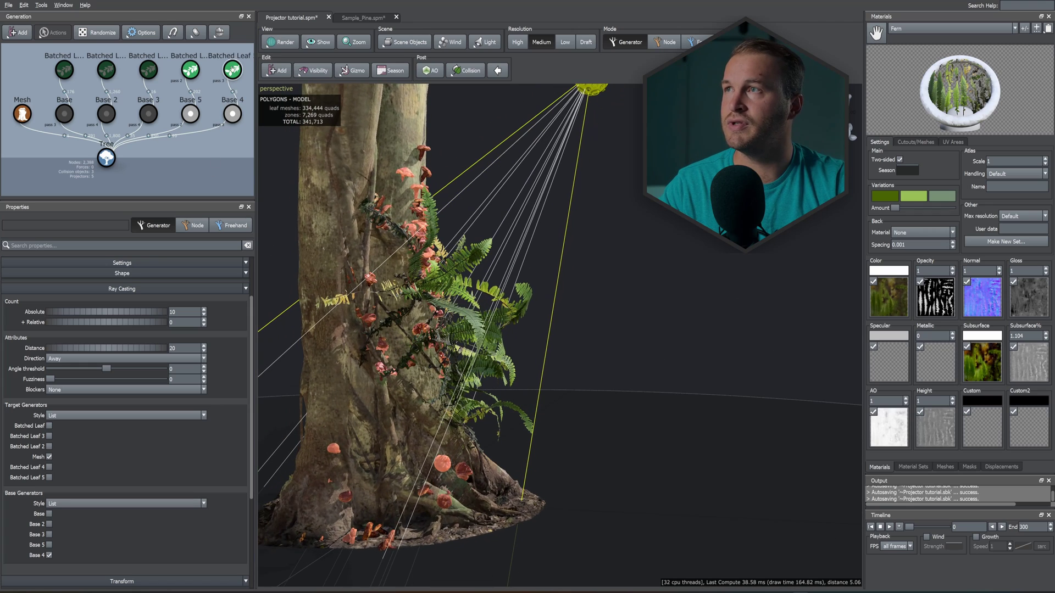
{"action": "left_click", "coordinate": [232, 69]}
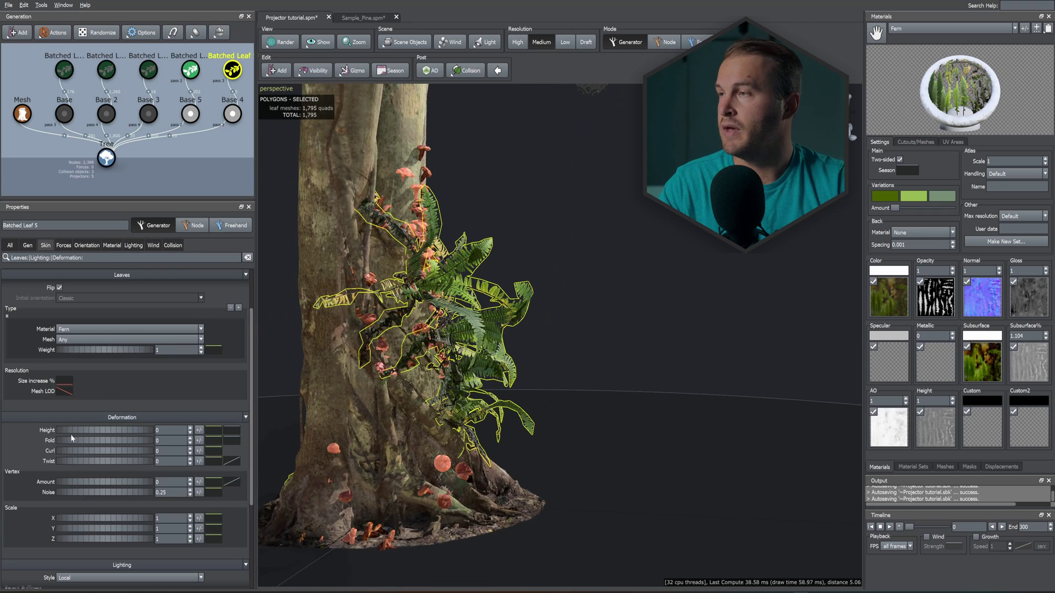
{"action": "left_click", "coordinate": [88, 245]}
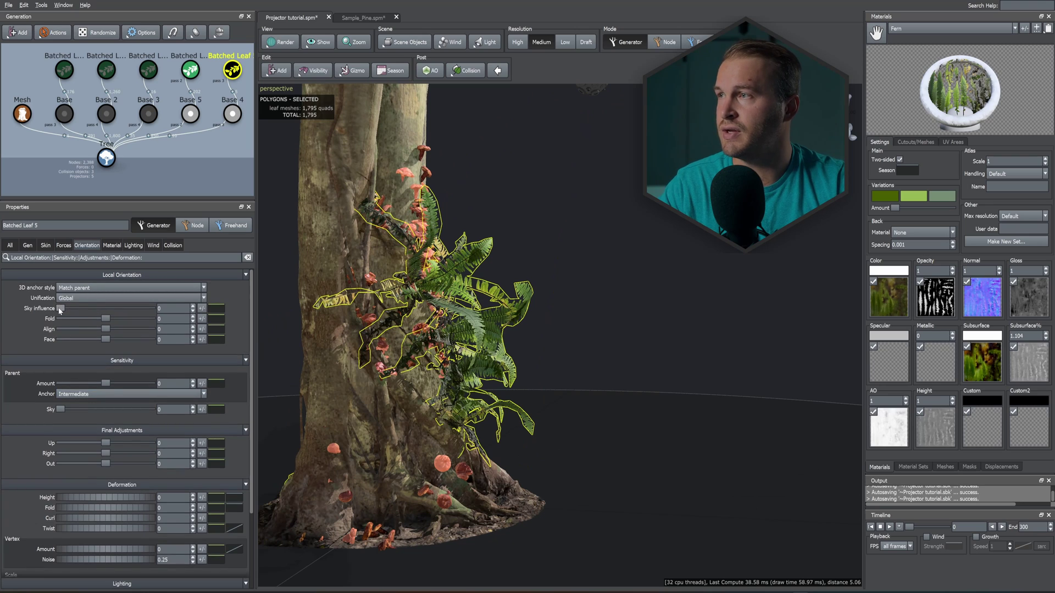
{"action": "left_click_drag", "start_coordinate": [60, 309], "coordinate": [75, 309]}
{"action": "mouse_move", "coordinate": [106, 384]}
{"action": "left_mouse_down"}
{"action": "mouse_move", "coordinate": [120, 384]}
{"action": "mouse_move", "coordinate": [111, 393]}
{"action": "left_mouse_up"}
{"action": "mouse_move", "coordinate": [106, 442]}
{"action": "left_mouse_down"}
{"action": "mouse_move", "coordinate": [118, 446]}
{"action": "mouse_move", "coordinate": [110, 453]}
{"action": "left_mouse_up"}
{"action": "left_click_drag", "start_coordinate": [106, 465], "coordinate": [99, 471]}
{"action": "left_click_drag", "start_coordinate": [340, 341], "coordinate": [385, 324]}
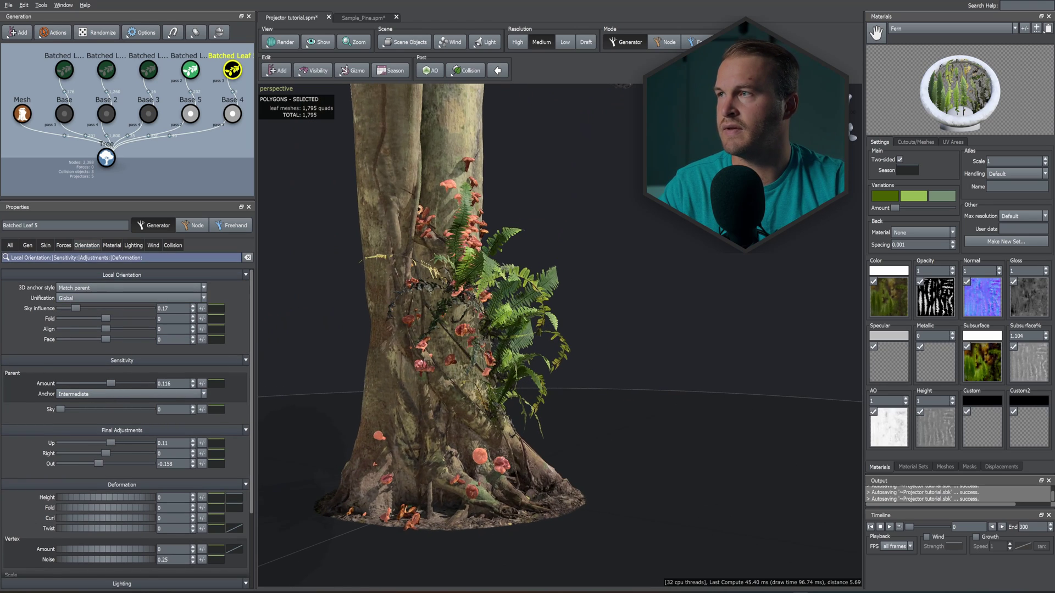
- Set the Batched Leaf 5 fern size to 0.5 and adjust its variance and size curve
{"action": "left_click", "coordinate": [45, 245]}
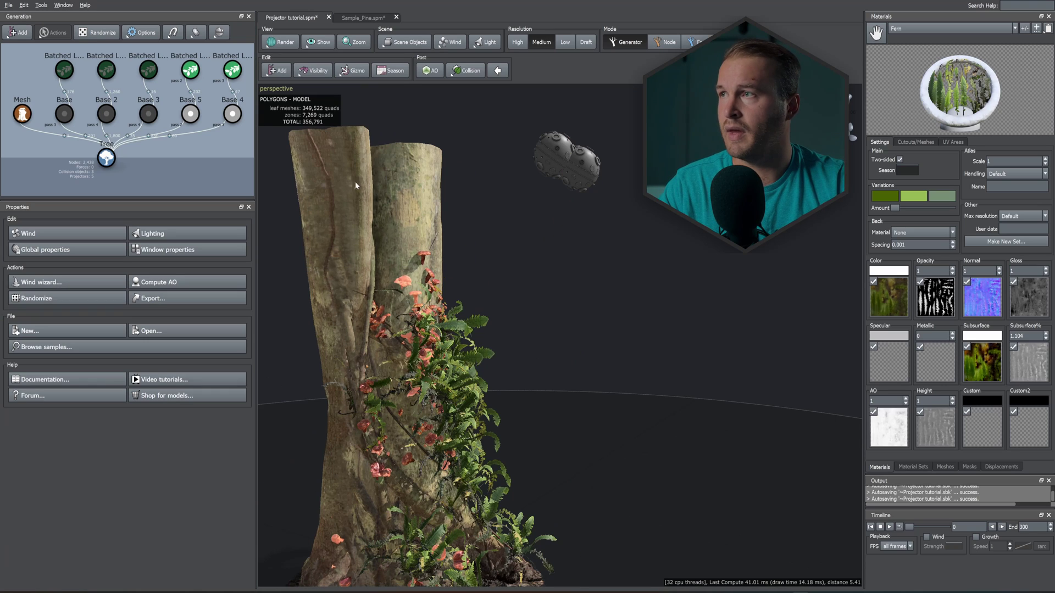
{"action": "left_click", "coordinate": [234, 76]}
{"action": "left_click", "coordinate": [45, 246]}
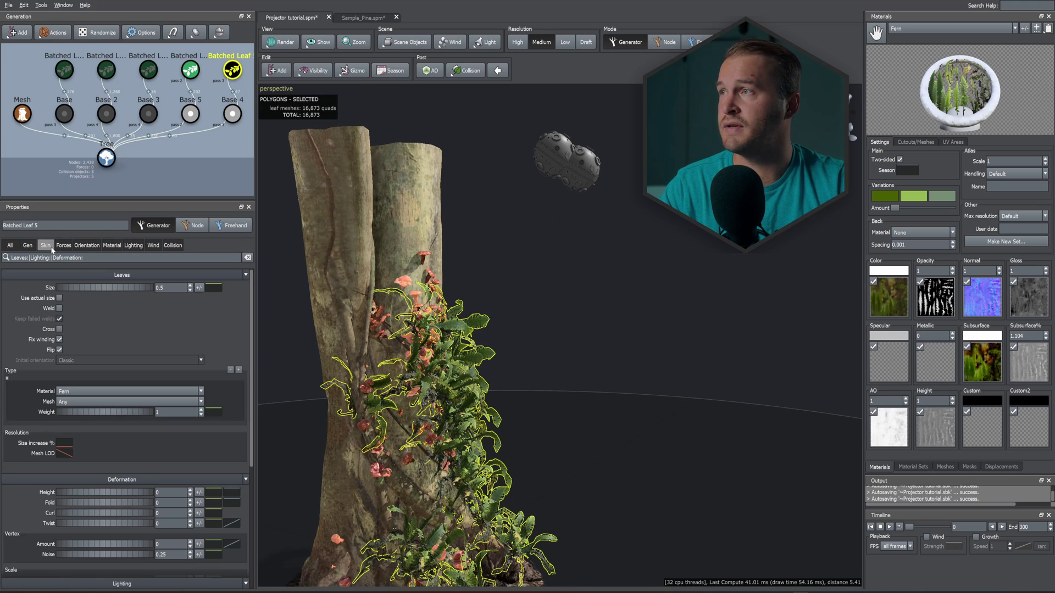
{"action": "left_click", "coordinate": [198, 288]}
{"action": "left_click_drag", "start_coordinate": [238, 307], "coordinate": [285, 310]}
{"action": "left_click", "coordinate": [213, 287]}
{"action": "left_click_drag", "start_coordinate": [377, 315], "coordinate": [383, 365]}
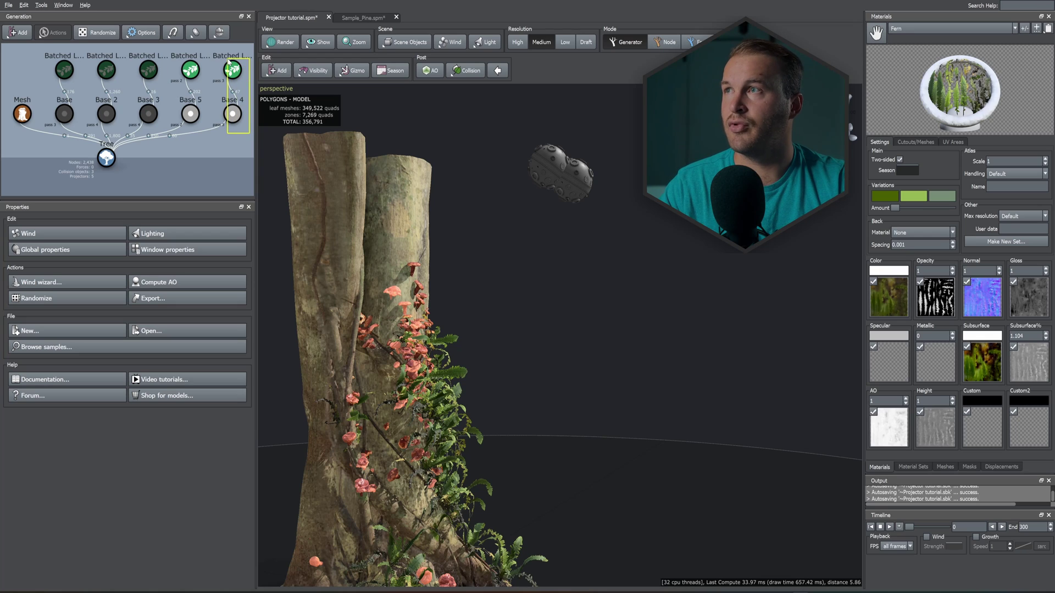
- Add a new base generator to the tree and set its pass to 4
{"action": "left_click", "coordinate": [106, 114]}
{"action": "right_click", "coordinate": [646, 241]}
{"action": "mouse_move", "coordinate": [703, 247]}
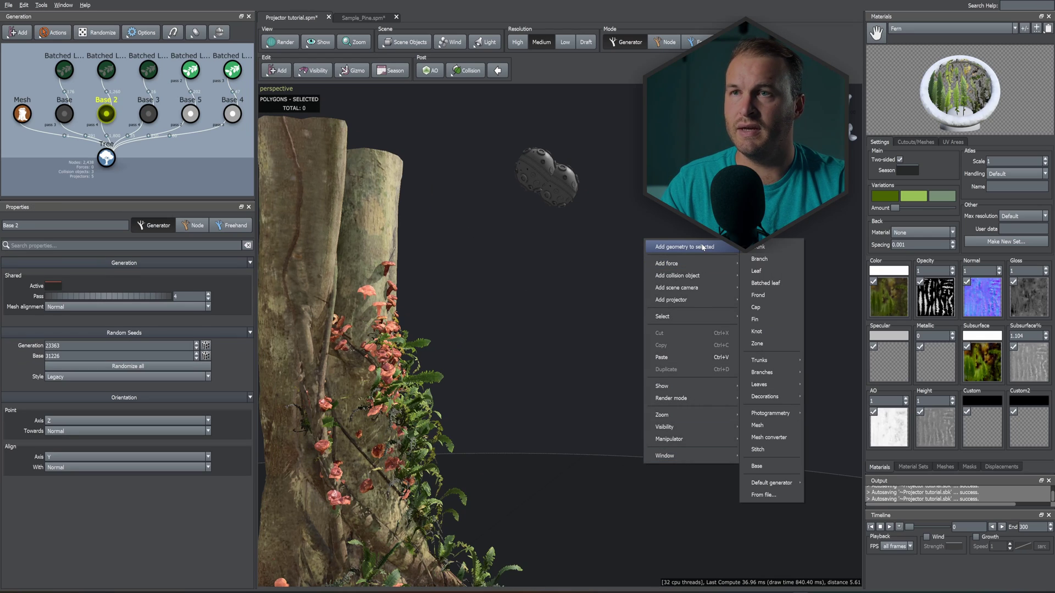
{"action": "left_click", "coordinate": [757, 467]}
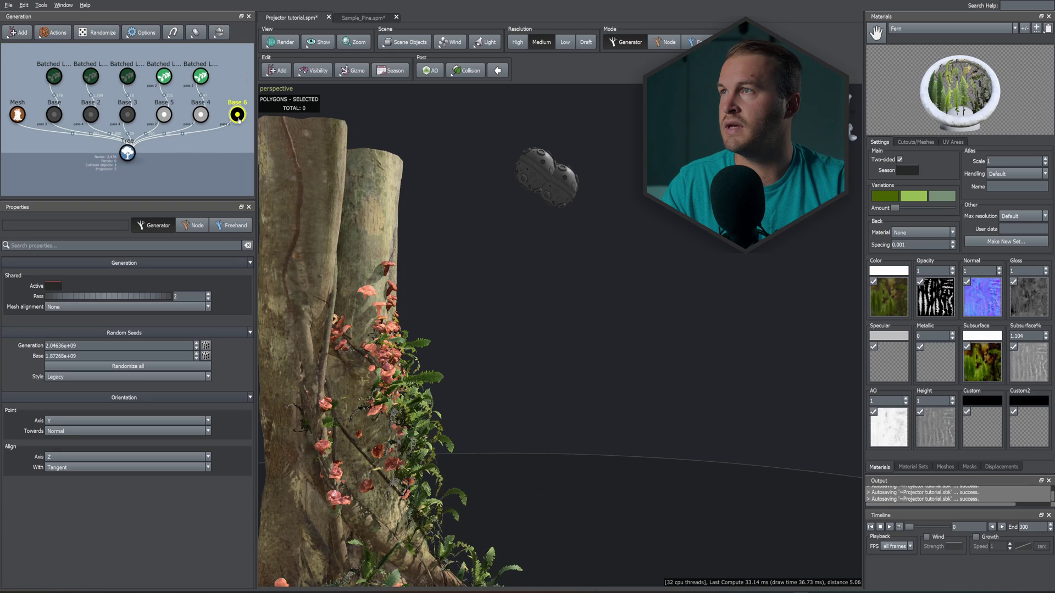
{"action": "left_click", "coordinate": [189, 297]}
{"action": "left_click", "coordinate": [201, 115]}
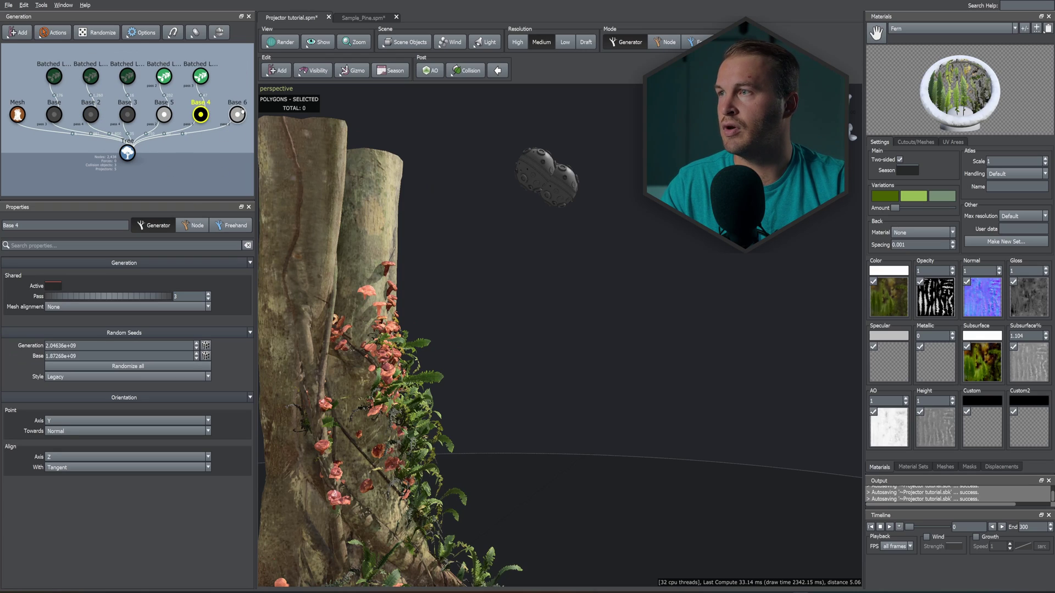
{"action": "left_click", "coordinate": [238, 114]}
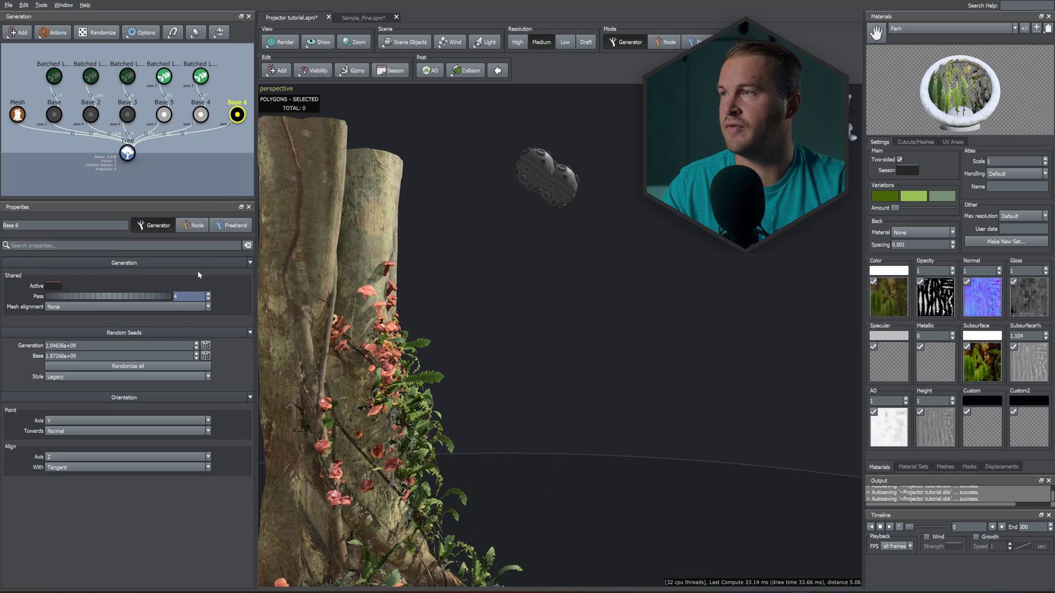
- Add a new spot projector to the scene
{"action": "left_click", "coordinate": [437, 226]}
{"action": "left_click", "coordinate": [220, 33]}
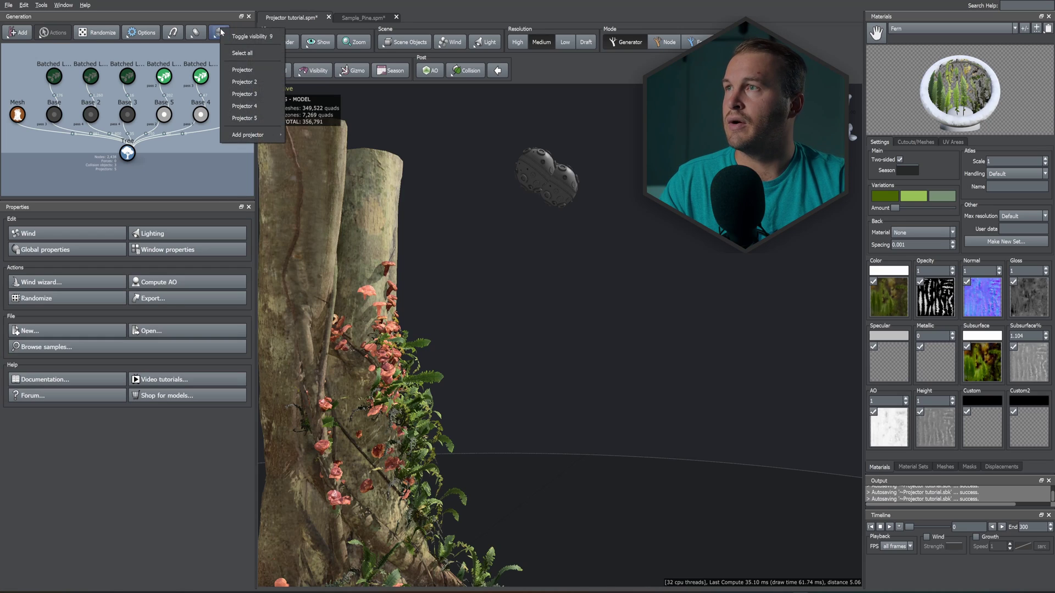
{"action": "mouse_move", "coordinate": [263, 137]}
{"action": "left_click", "coordinate": [301, 196]}
- Place the new spot projector beside the upper trunk at icon scale 0.2, with Base 6 as base generator and Mesh as target
{"action": "scroll", "coordinate": [516, 369], "scroll_direction": "down", "scroll_amount": 3}
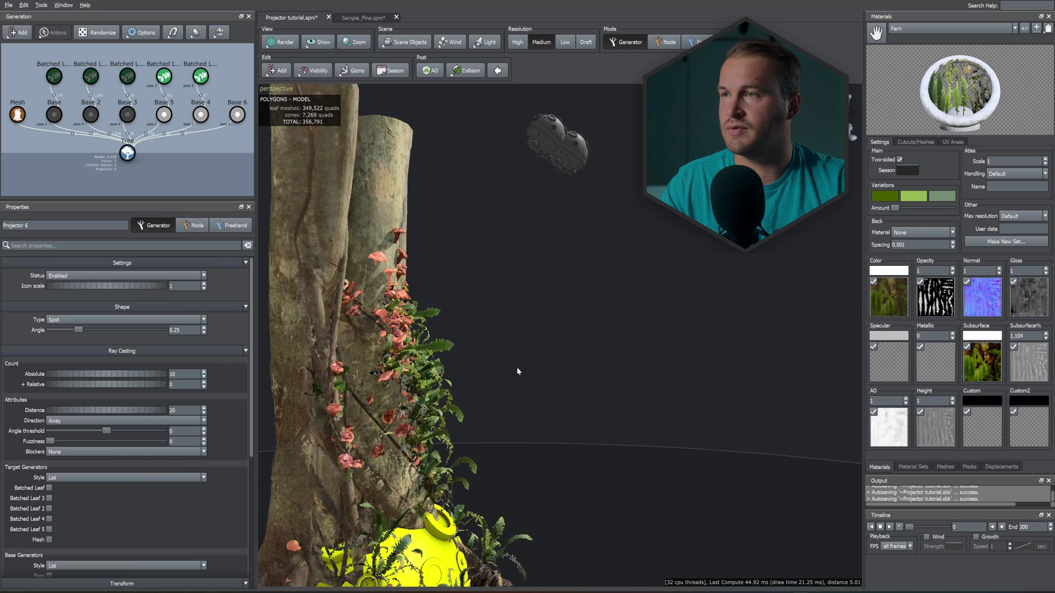
{"action": "left_click_drag", "start_coordinate": [429, 510], "coordinate": [598, 269]}
{"action": "key", "text": "Return"}
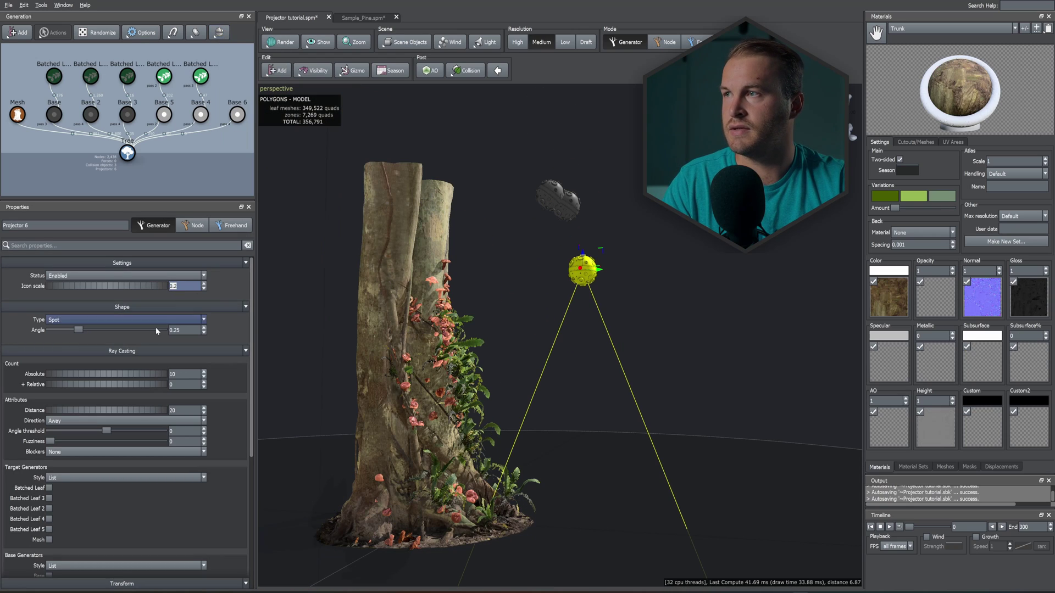
{"action": "scroll", "coordinate": [50, 475], "scroll_direction": "down", "scroll_amount": 3}
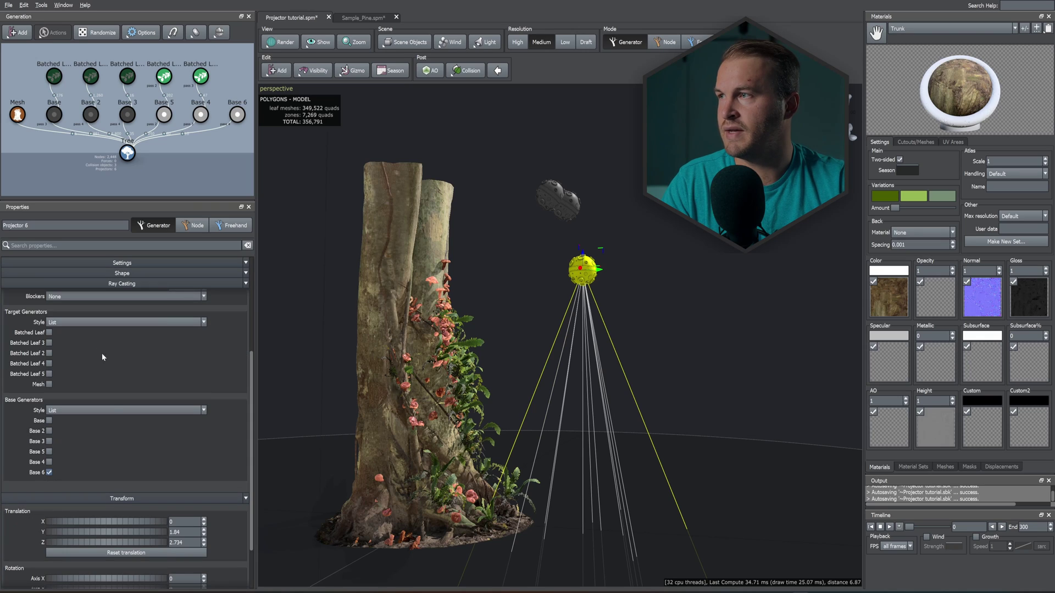
- Add a batched leaf generator to Base 6 and assign the Moss grass material to it
{"action": "left_click", "coordinate": [236, 113]}
{"action": "right_click", "coordinate": [237, 114]}
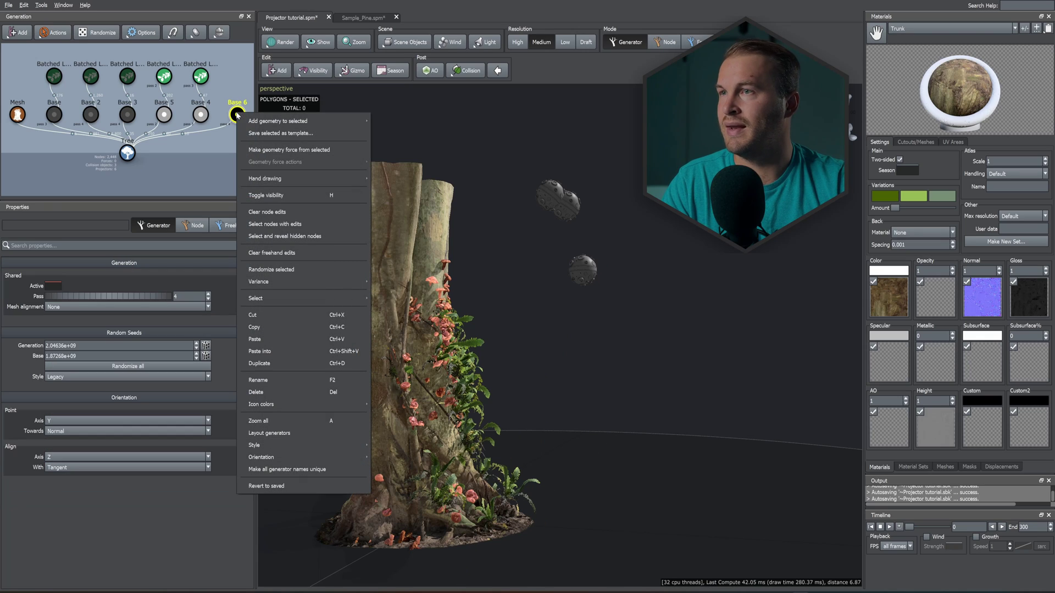
{"action": "mouse_move", "coordinate": [270, 122]}
{"action": "left_click", "coordinate": [403, 157]}
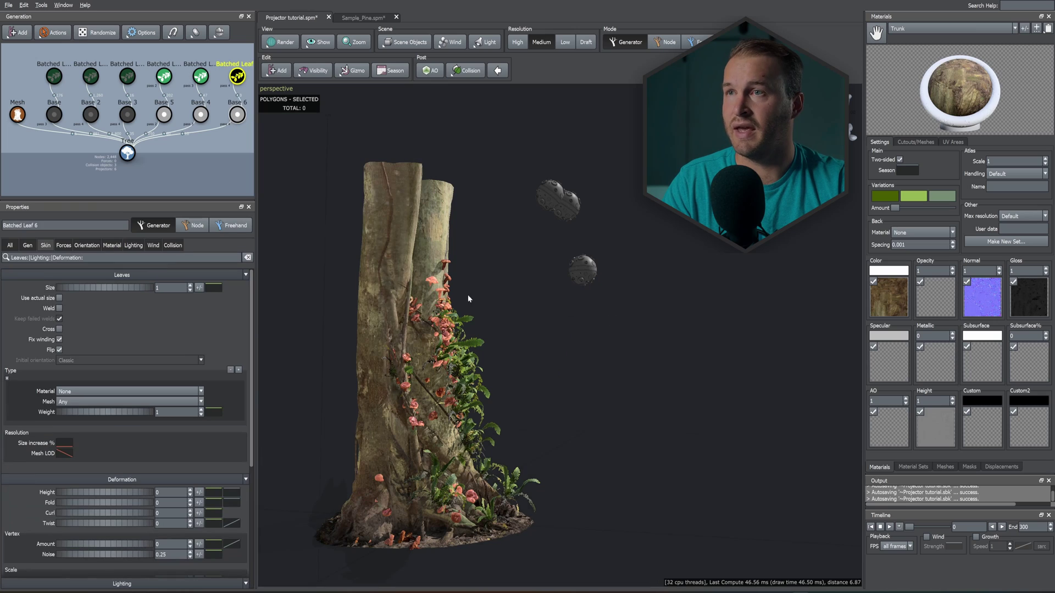
{"action": "left_click", "coordinate": [905, 28]}
{"action": "left_click", "coordinate": [904, 41]}
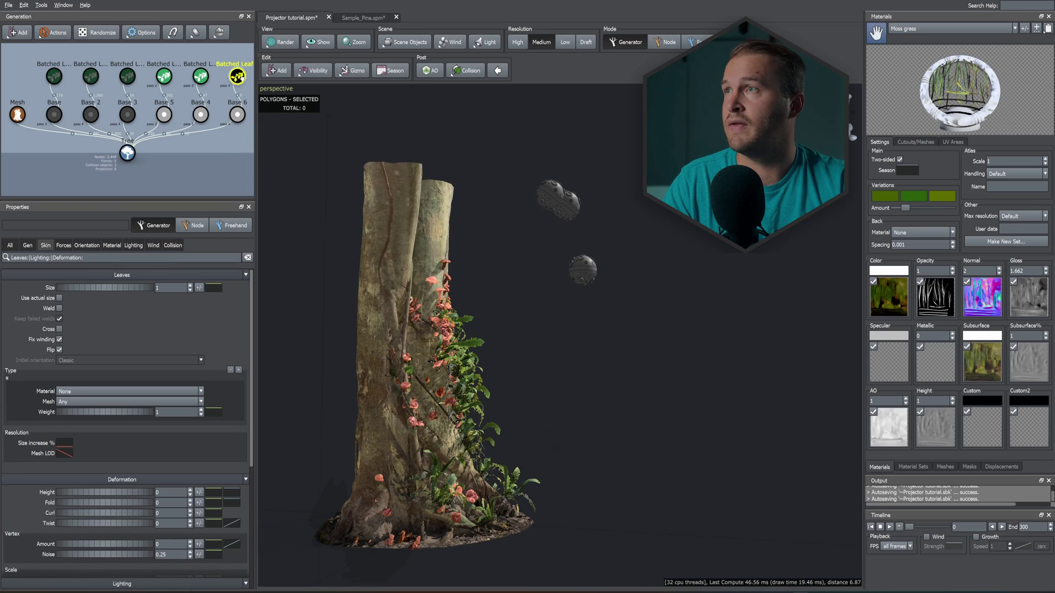
- Rotate the Base 6 spot projector to aim at the trunk and reduce the leaf size of the moss grass
{"action": "left_click", "coordinate": [584, 268]}
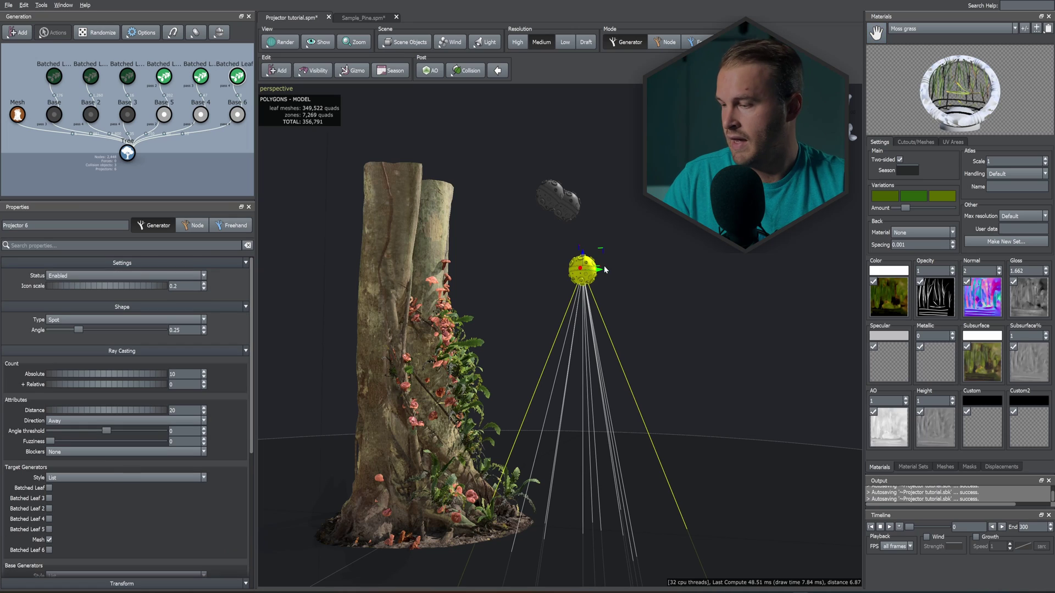
{"action": "left_click_drag", "start_coordinate": [593, 258], "coordinate": [602, 269]}
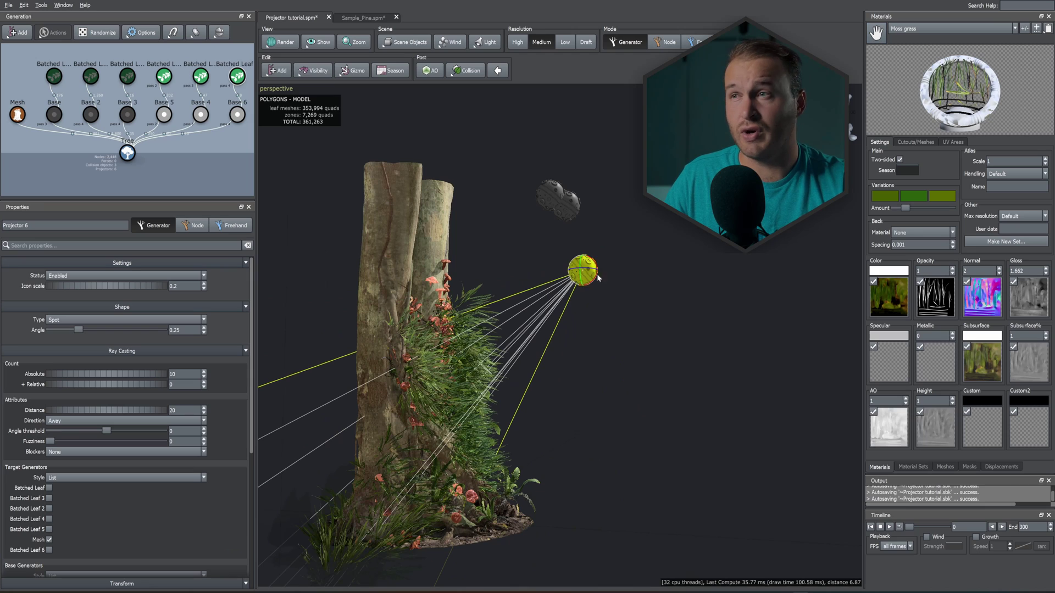
{"action": "left_click", "coordinate": [238, 76]}
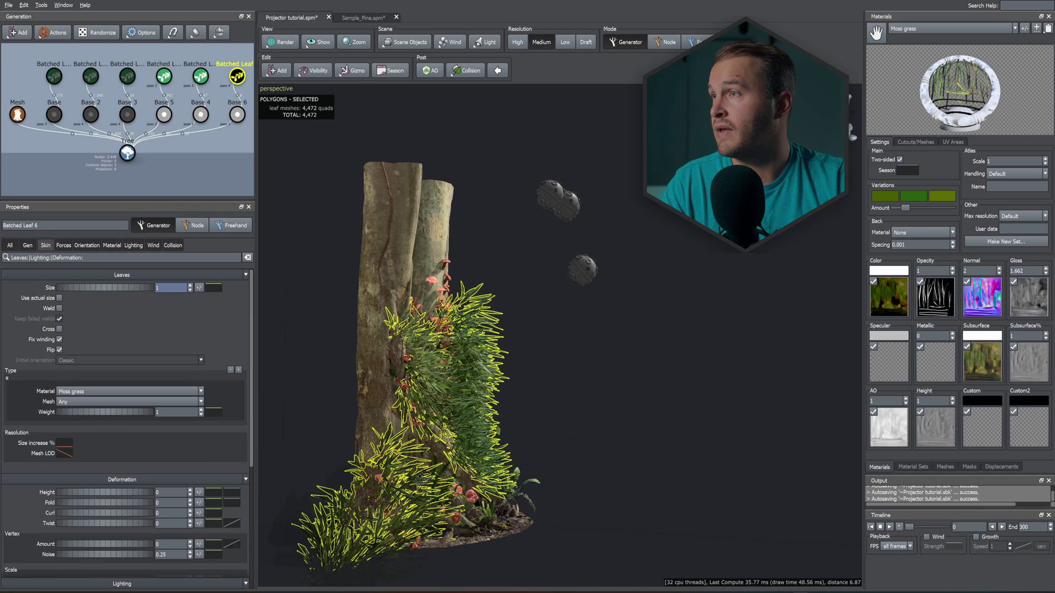
- Set the moss projector's absolute ray count to 2000 and its fuzziness to 0.141
{"action": "left_click", "coordinate": [583, 269]}
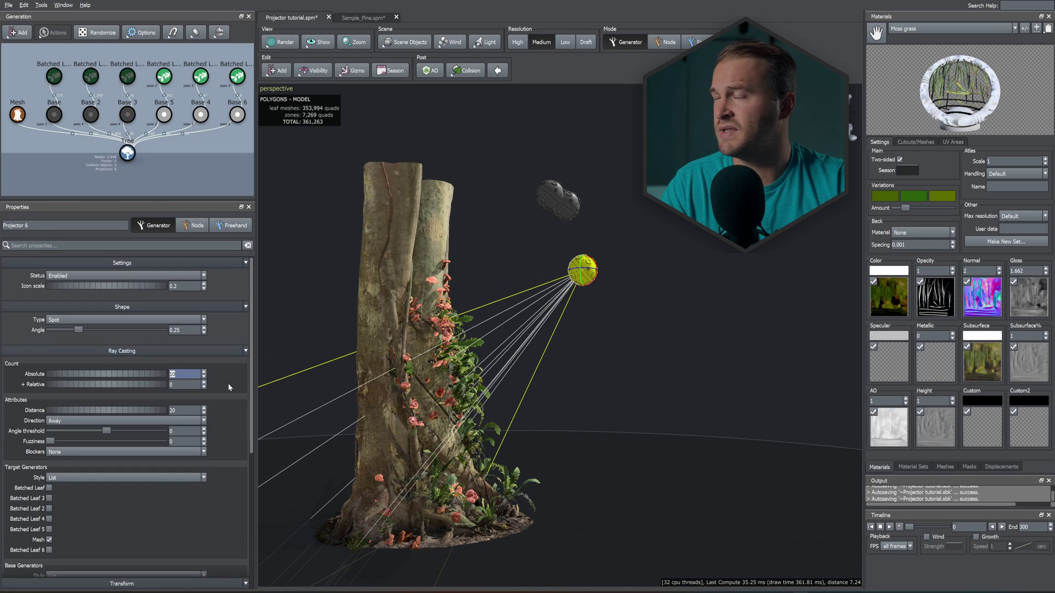
{"action": "type", "text": "2500"}
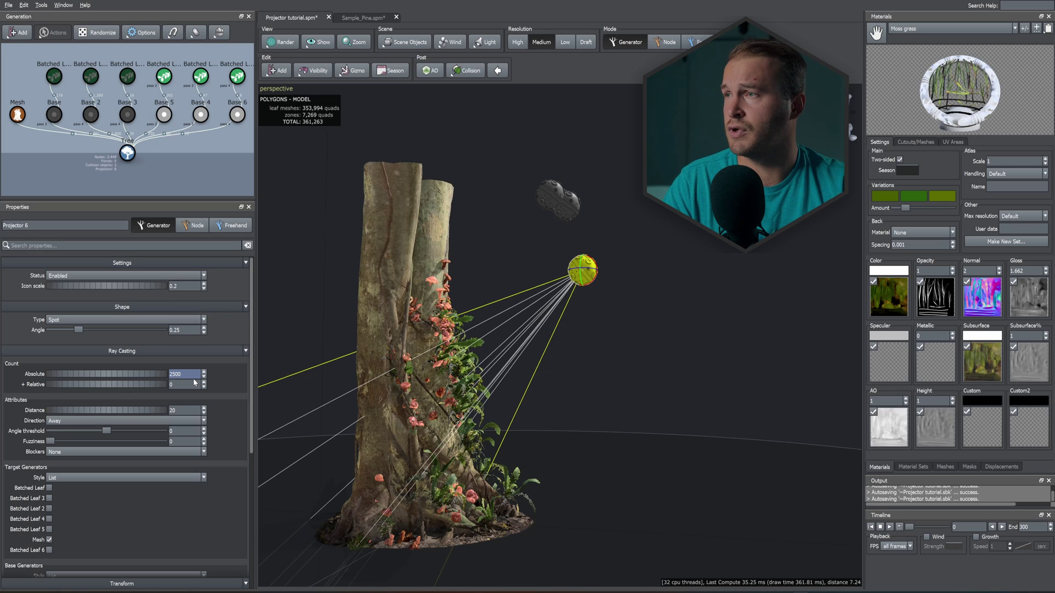
{"action": "scroll", "coordinate": [492, 398], "scroll_direction": "up", "scroll_amount": 4}
{"action": "type", "text": "2000"}
{"action": "key", "text": "Return"}
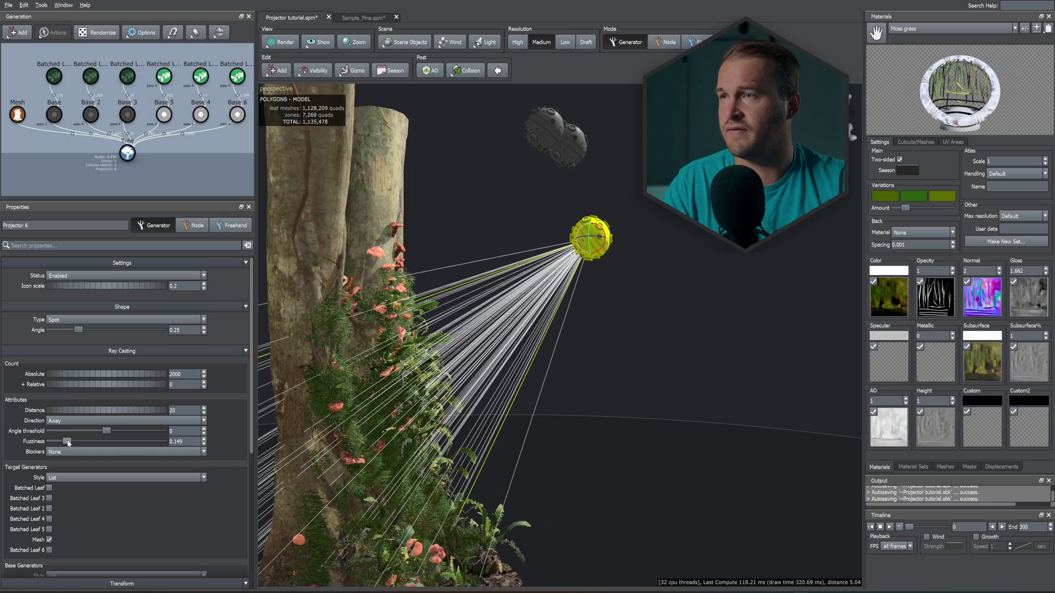
{"action": "left_click", "coordinate": [606, 267]}
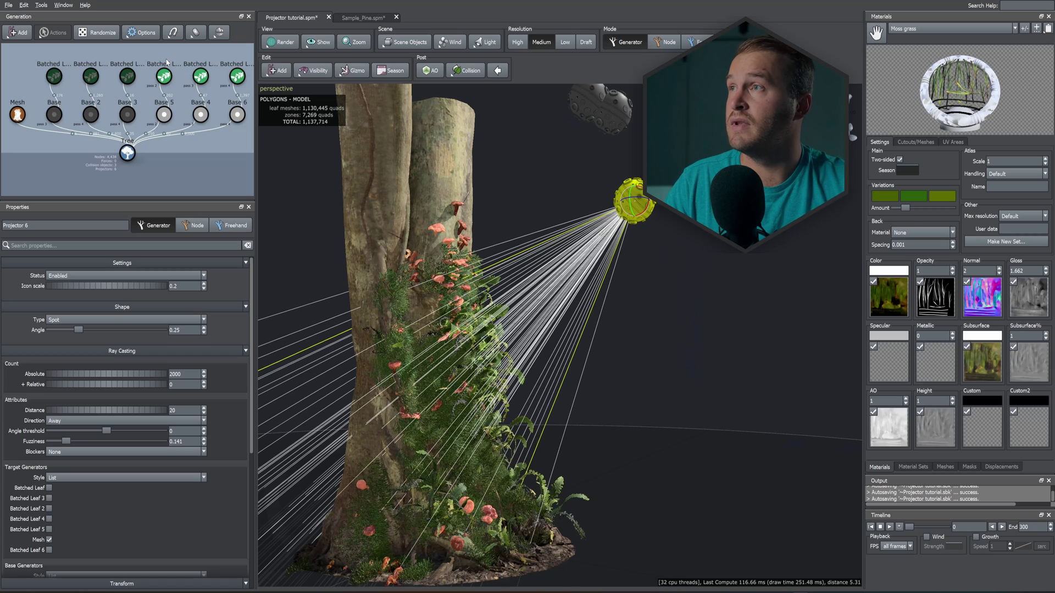
- Hide the Base 4 and Base 5 generators with their batched leaves, and change the moss projector's shape type to Cylinder
{"action": "left_click_drag", "start_coordinate": [210, 125], "coordinate": [210, 125]}
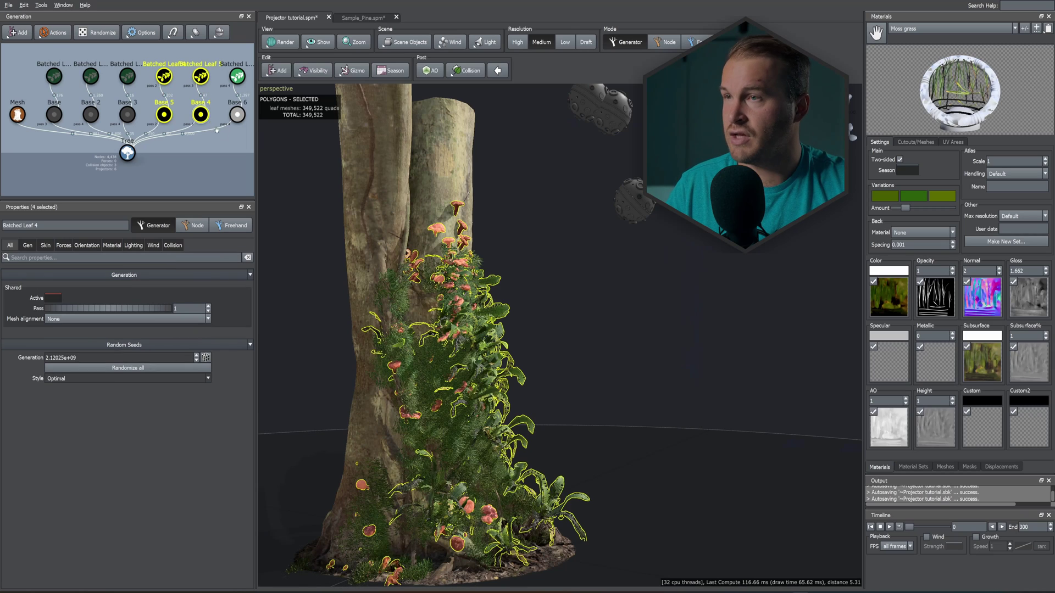
{"action": "left_click", "coordinate": [633, 210]}
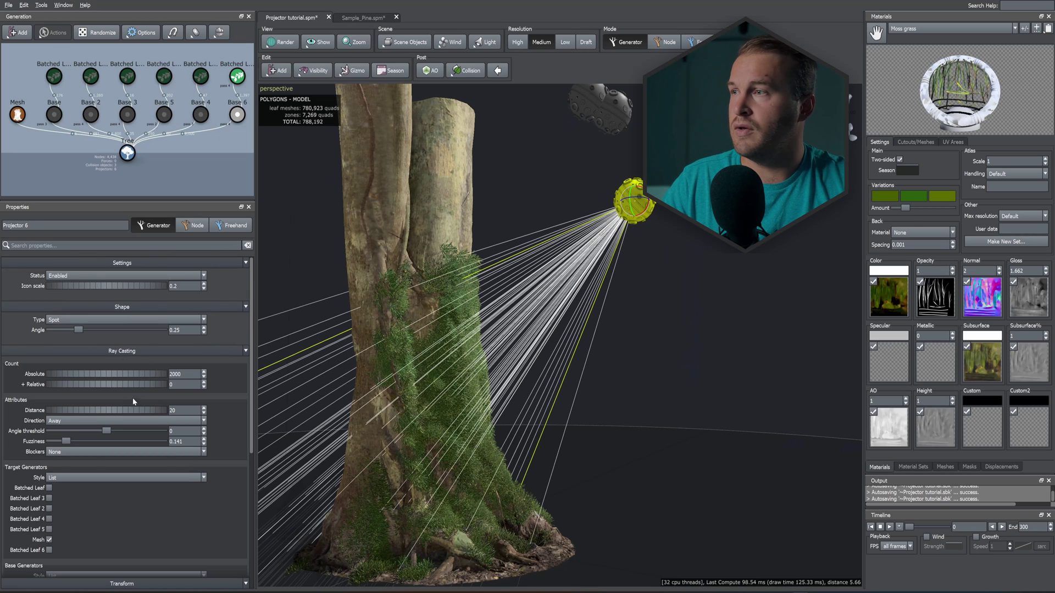
{"action": "left_click", "coordinate": [125, 319]}
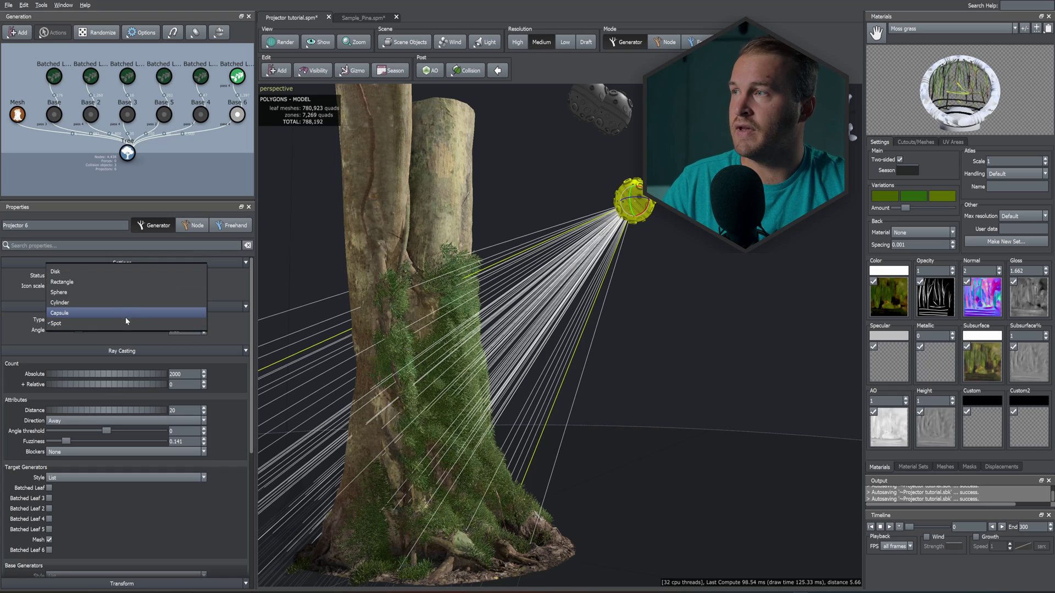
{"action": "left_click", "coordinate": [72, 313]}
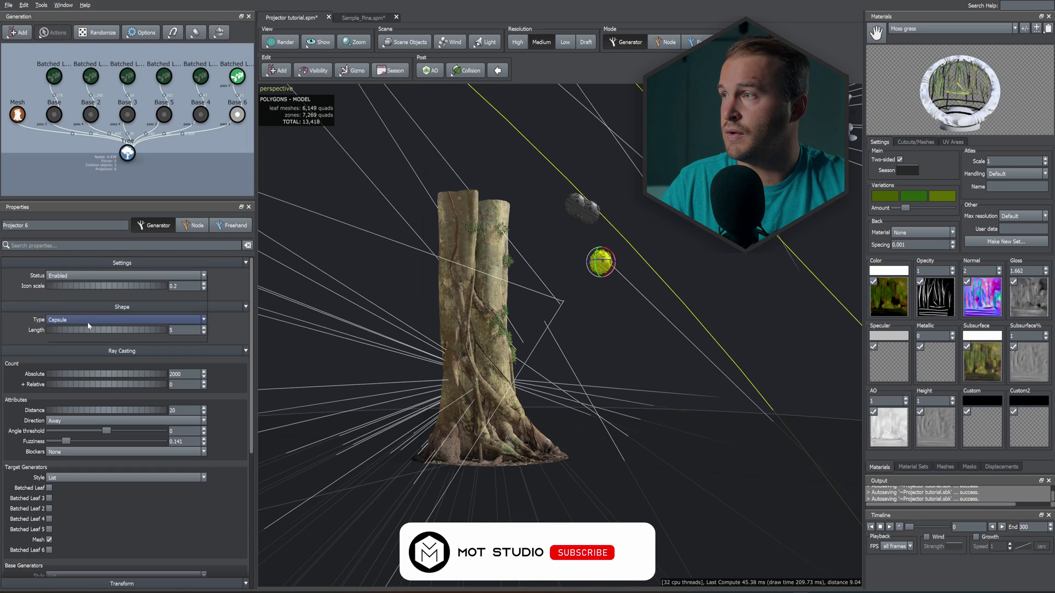
{"action": "left_click", "coordinate": [87, 322]}
{"action": "left_click", "coordinate": [82, 313]}
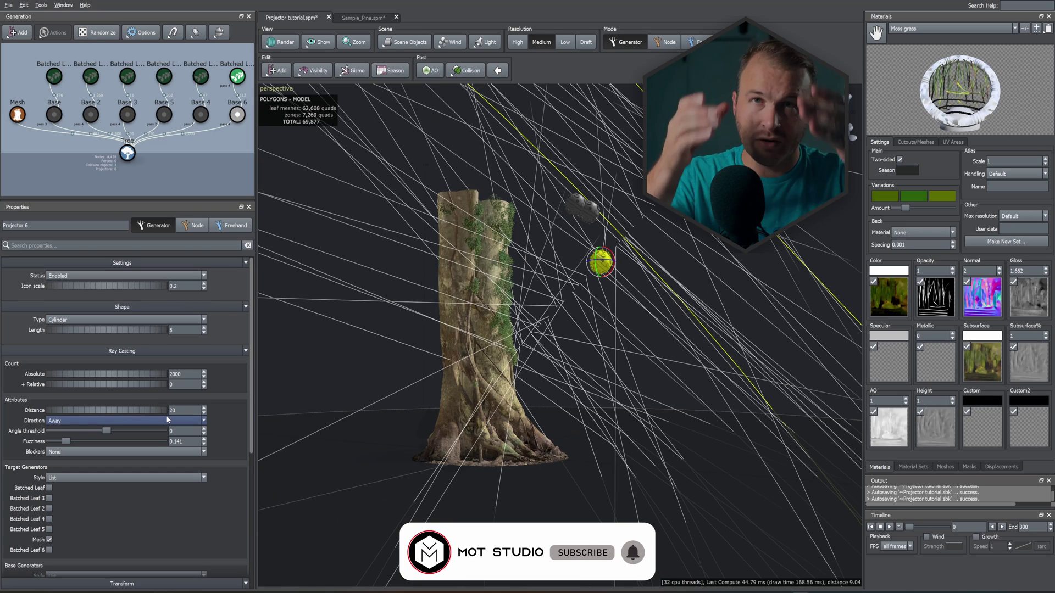
- Set the cylinder projector's absolute count to 100, its length to 2.54 and its distance to 0.32
{"action": "left_click", "coordinate": [185, 330]}
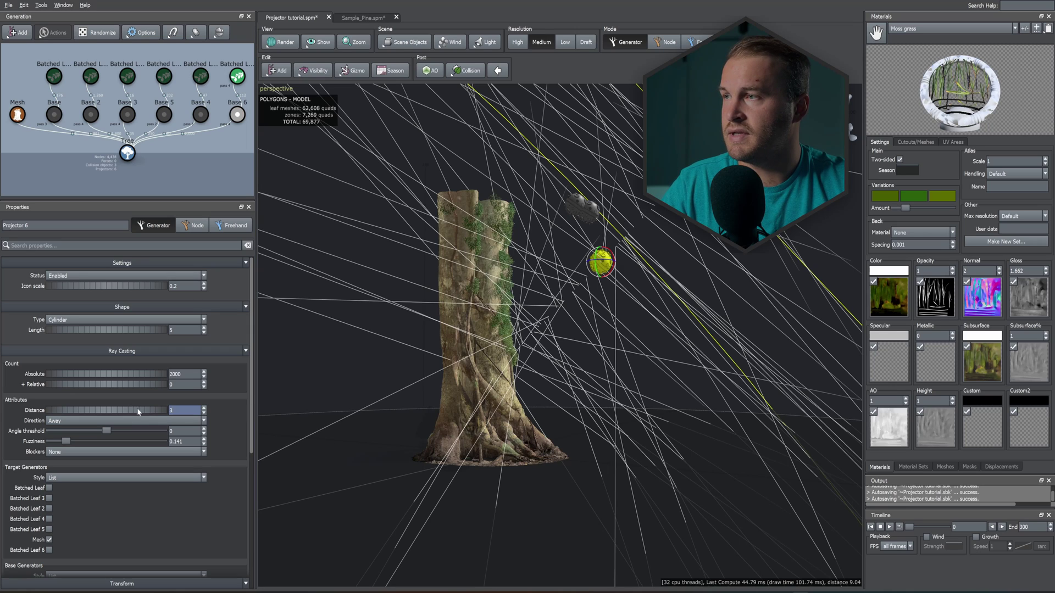
{"action": "type", "text": "3"}
{"action": "key", "text": "Return"}
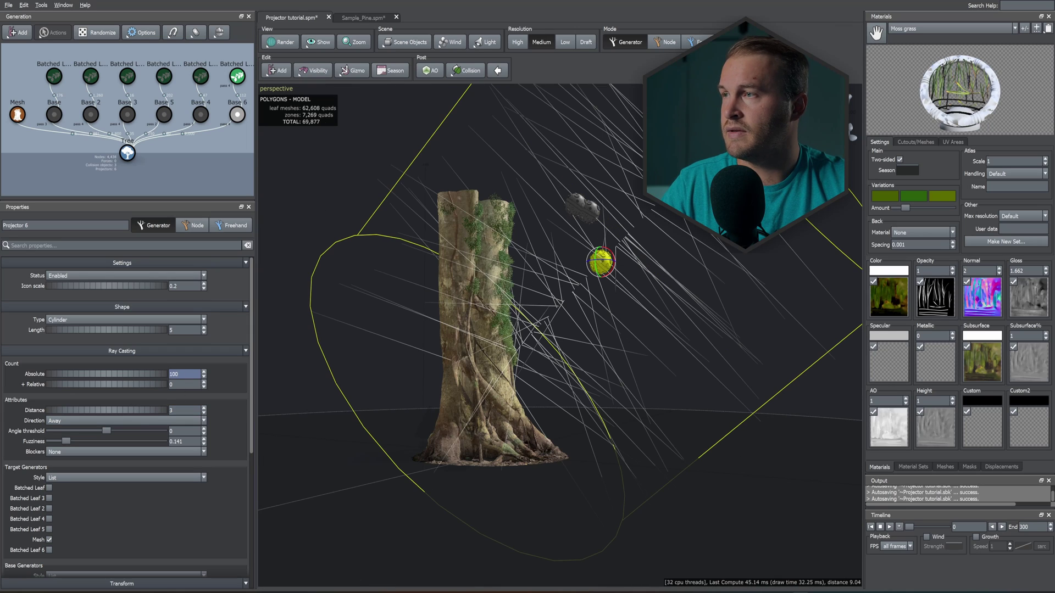
{"action": "key", "text": "Return"}
{"action": "left_click_drag", "start_coordinate": [145, 331], "coordinate": [75, 335]}
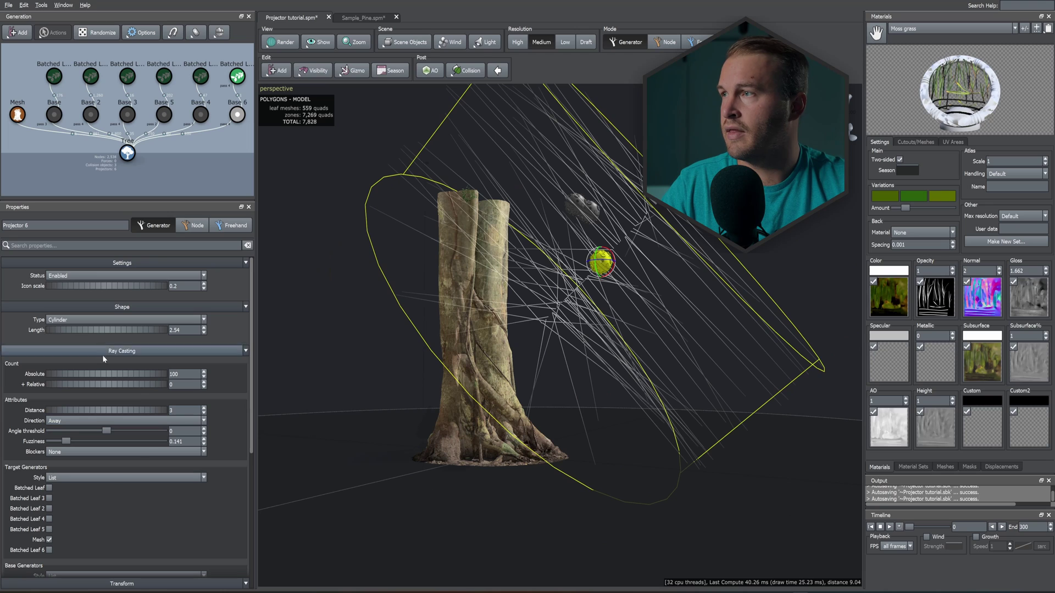
{"action": "left_click_drag", "start_coordinate": [126, 410], "coordinate": [57, 410]}
- Stand the cylinder projector upright around the trunk and set its distance to 0.7
{"action": "left_click_drag", "start_coordinate": [461, 324], "coordinate": [500, 400]}
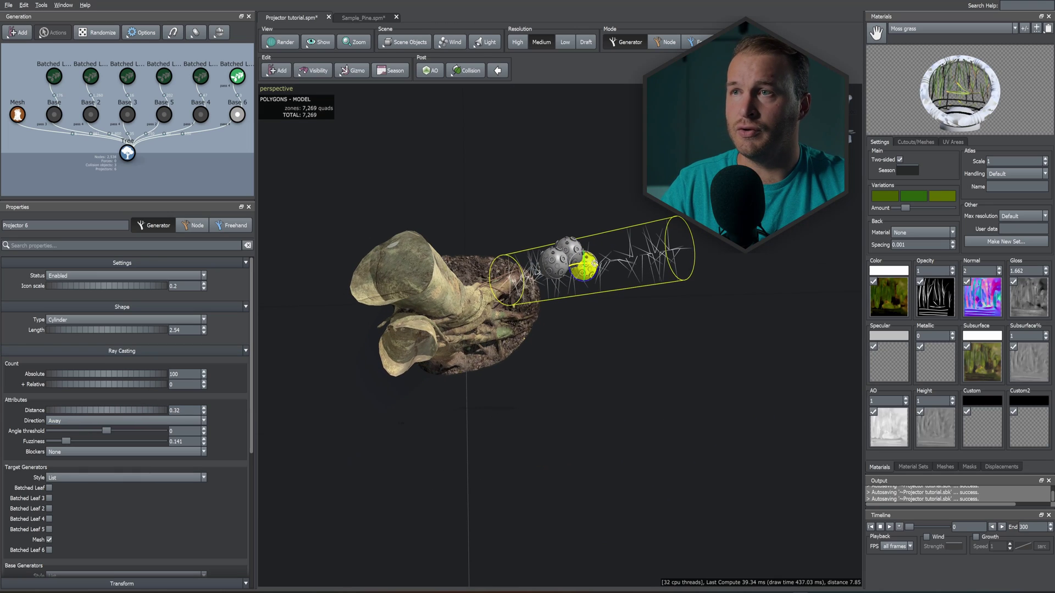
{"action": "left_click_drag", "start_coordinate": [593, 266], "coordinate": [436, 306]}
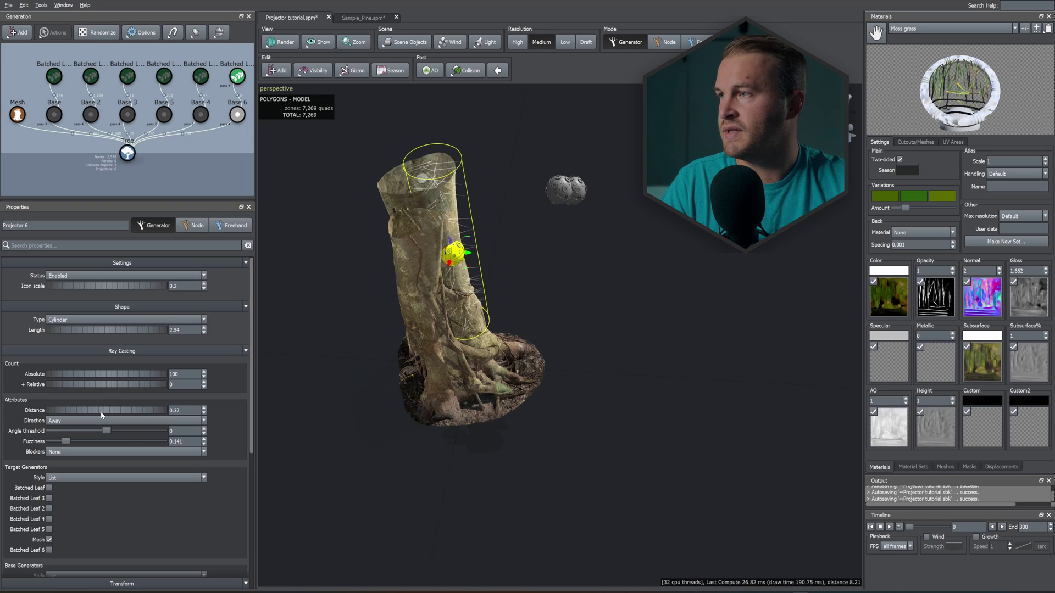
{"action": "left_click_drag", "start_coordinate": [101, 411], "coordinate": [127, 411]}
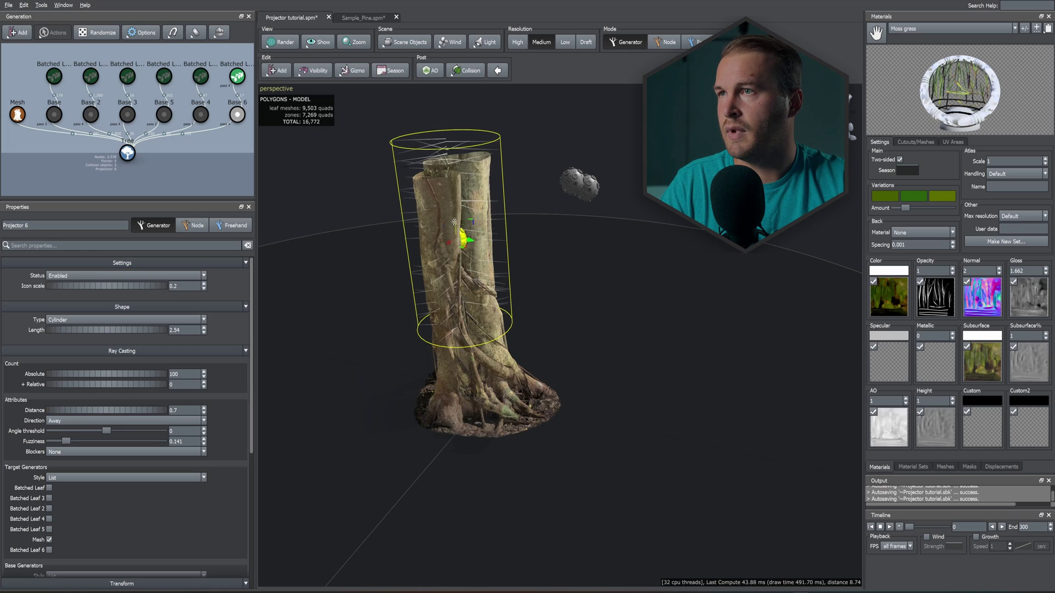
{"action": "left_click_drag", "start_coordinate": [454, 222], "coordinate": [457, 250]}
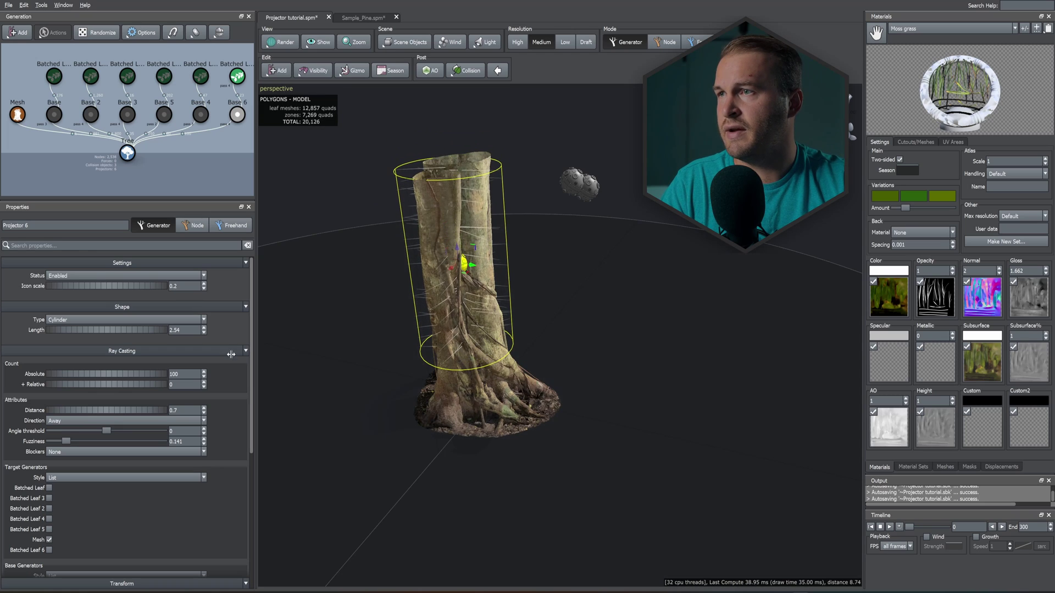
- Set the cylinder projector's ray direction to Towards and lower it slightly along the trunk
{"action": "left_click", "coordinate": [110, 421]}
{"action": "left_click", "coordinate": [87, 431]}
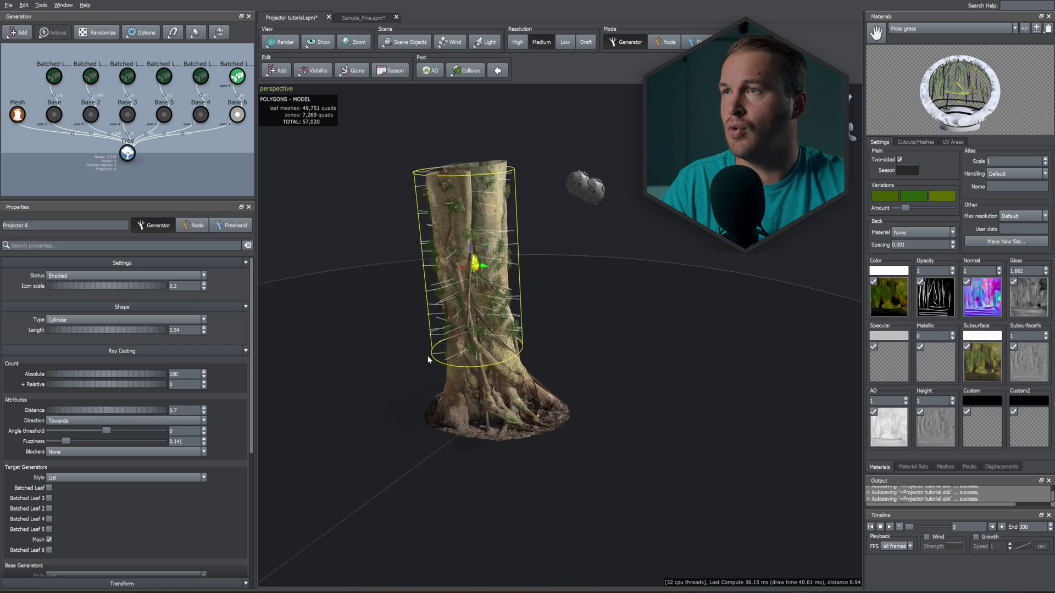
{"action": "scroll", "coordinate": [431, 235], "scroll_direction": "up", "scroll_amount": 3}
{"action": "left_click_drag", "start_coordinate": [431, 229], "coordinate": [430, 250]}
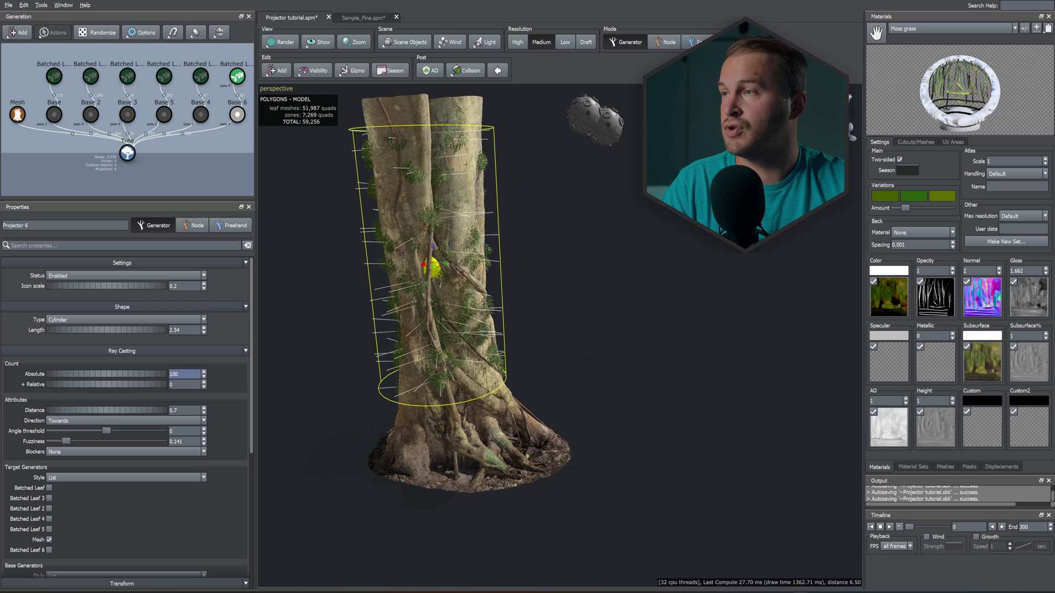
- Set the moss cylinder projector's absolute count to 1000
{"action": "key", "text": "Return"}
{"action": "left_click_drag", "start_coordinate": [497, 374], "coordinate": [508, 350]}
{"action": "left_click_drag", "start_coordinate": [406, 277], "coordinate": [425, 298]}
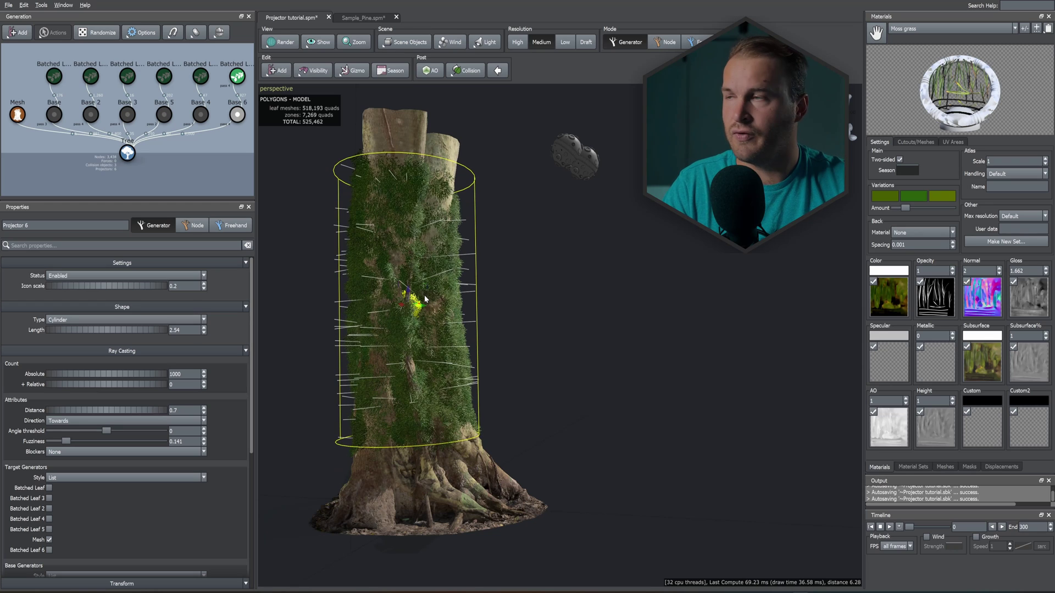
- Switch to the Sample_Pine model and show all the hidden branch, fill and needle generators fed by the Base generator
{"action": "left_click", "coordinate": [363, 18]}
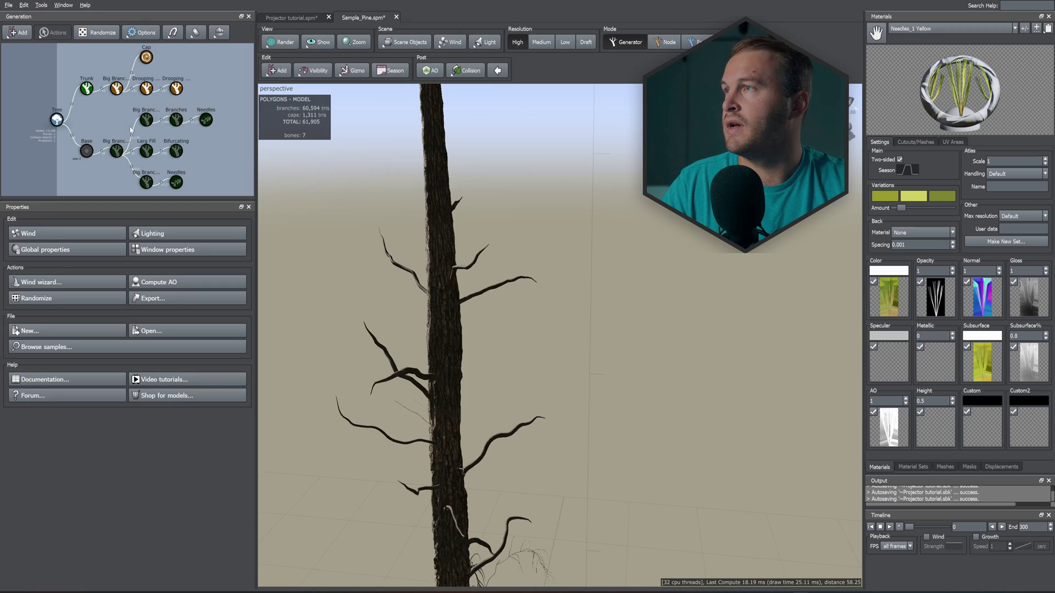
{"action": "left_click_drag", "start_coordinate": [108, 105], "coordinate": [219, 197]}
{"action": "left_click_drag", "start_coordinate": [443, 233], "coordinate": [472, 290]}
{"action": "scroll", "coordinate": [472, 289], "scroll_direction": "down", "scroll_amount": 3}
{"action": "left_click", "coordinate": [82, 157]}
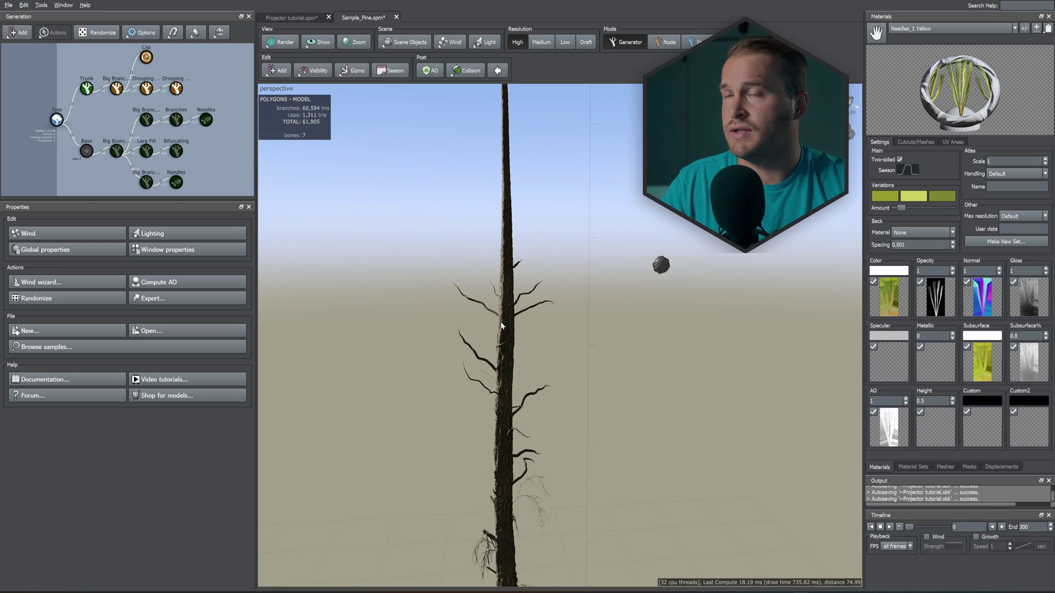
{"action": "left_click", "coordinate": [122, 155]}
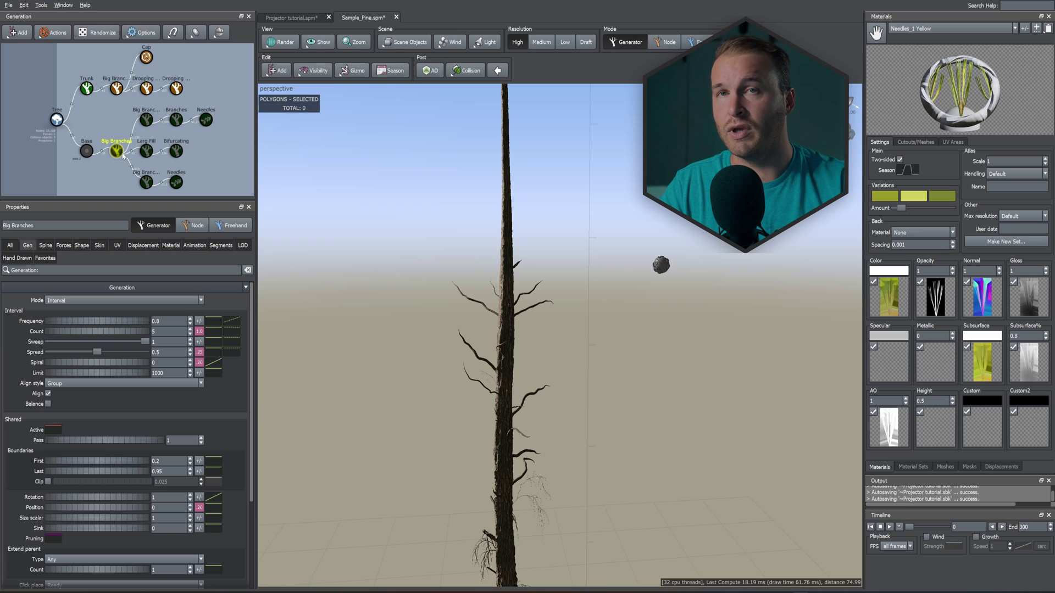
{"action": "left_click", "coordinate": [86, 151]}
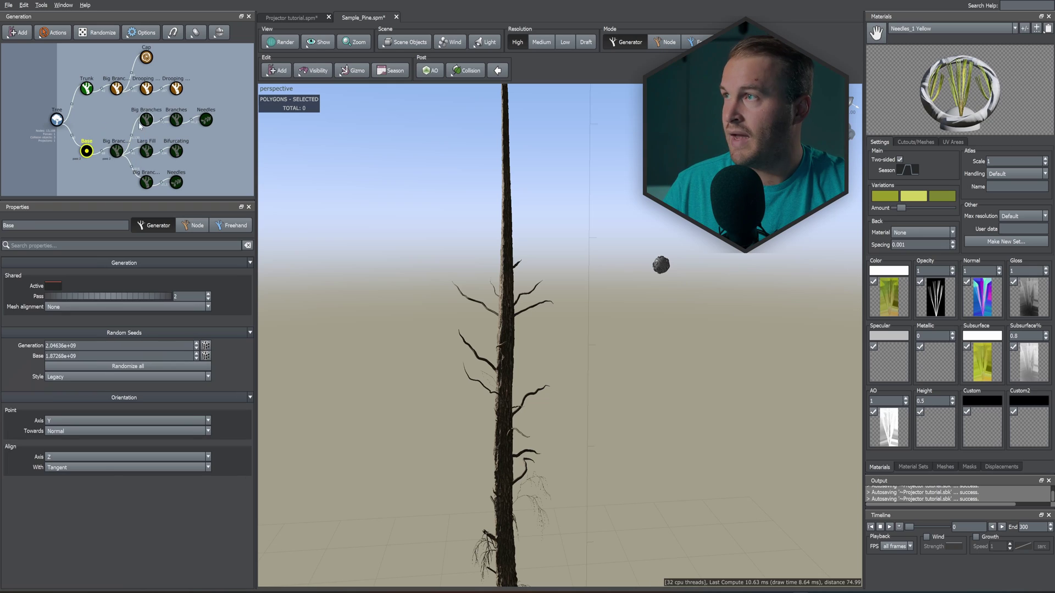
{"action": "left_click_drag", "start_coordinate": [110, 110], "coordinate": [228, 196]}
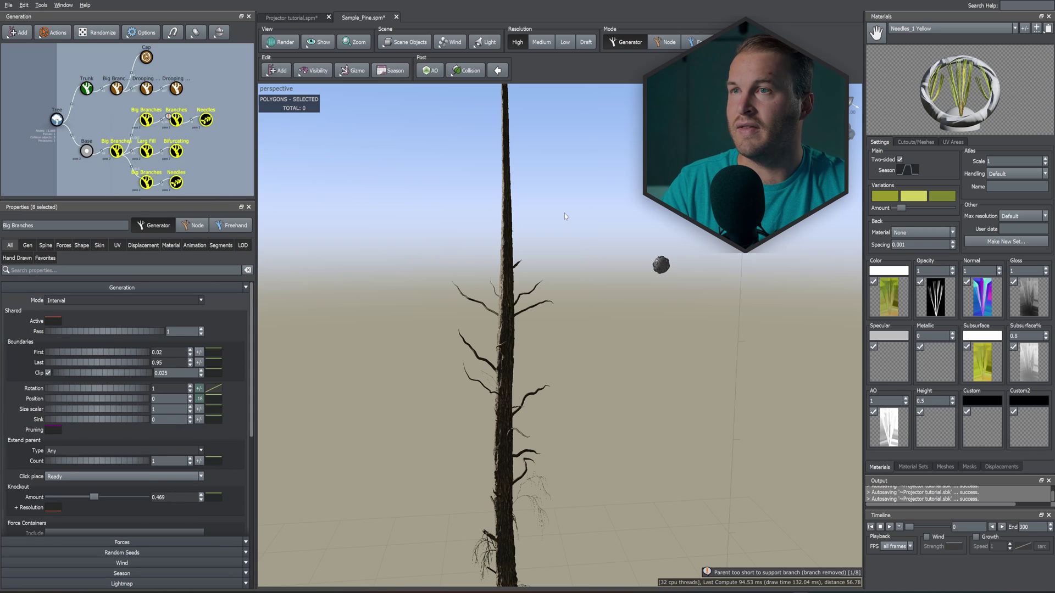
{"action": "left_click_drag", "start_coordinate": [515, 266], "coordinate": [640, 267]}
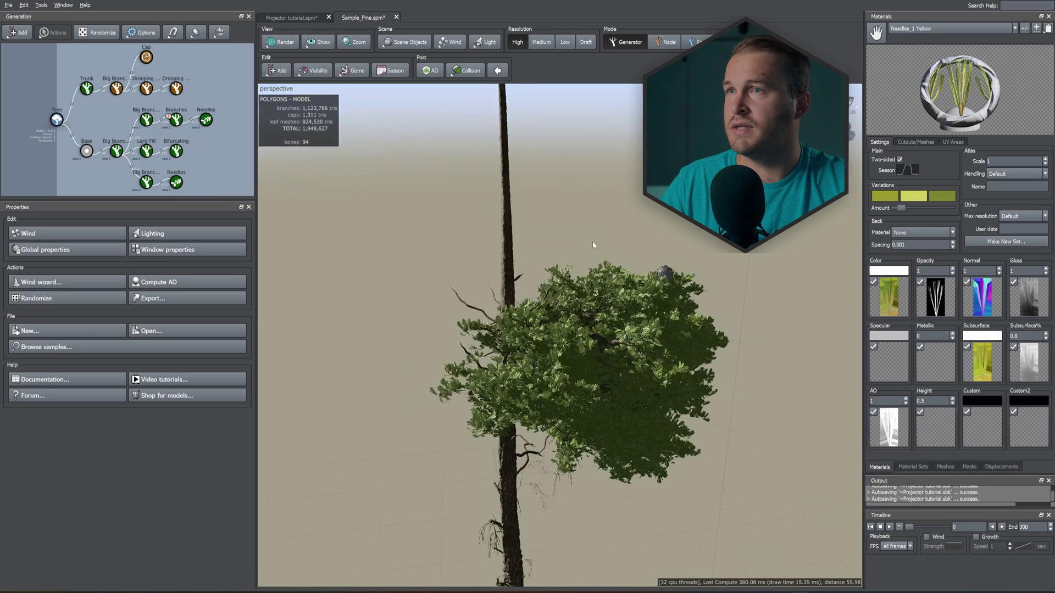
- Set the absolute count of the spot projector beside the pine trunk to 2
{"action": "left_click", "coordinate": [636, 270]}
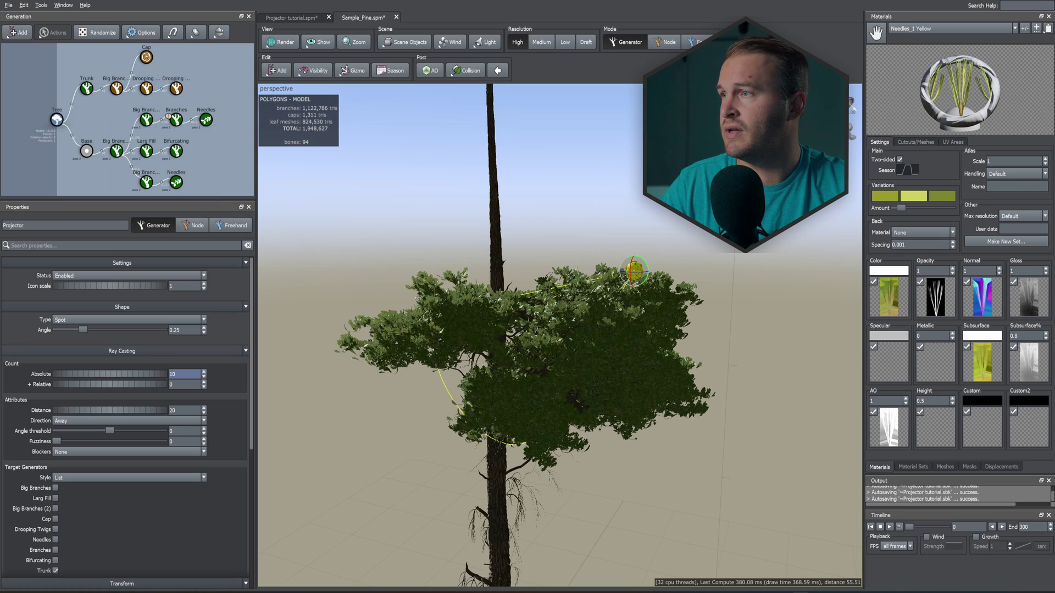
{"action": "type", "text": "2"}
{"action": "key", "text": "Return"}
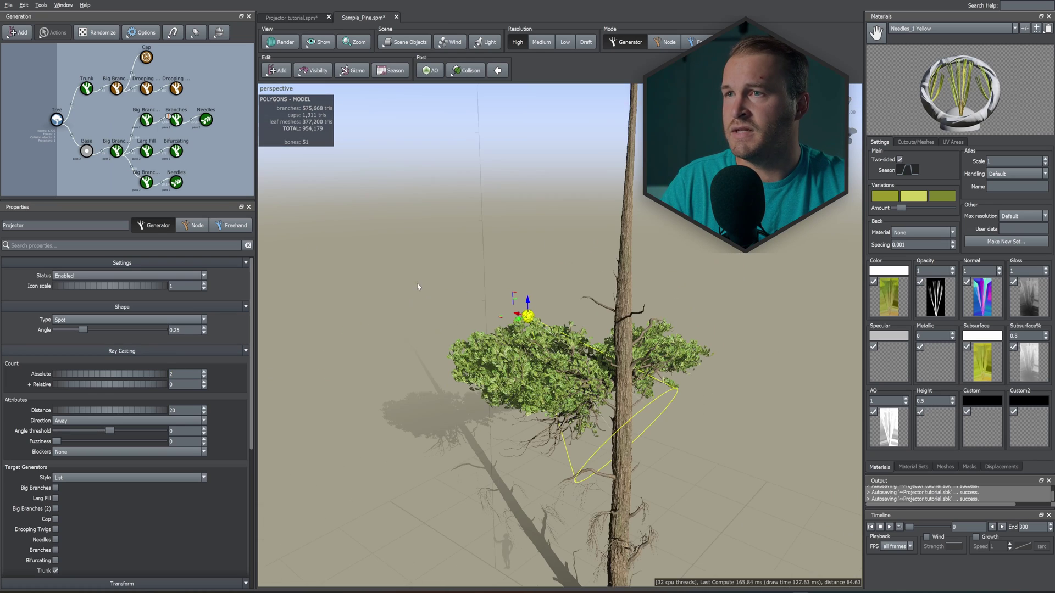
{"action": "left_click_drag", "start_coordinate": [419, 287], "coordinate": [387, 319]}
- Lower the frequency of the Big Branches generator attached directly to Base
{"action": "left_click", "coordinate": [118, 155]}
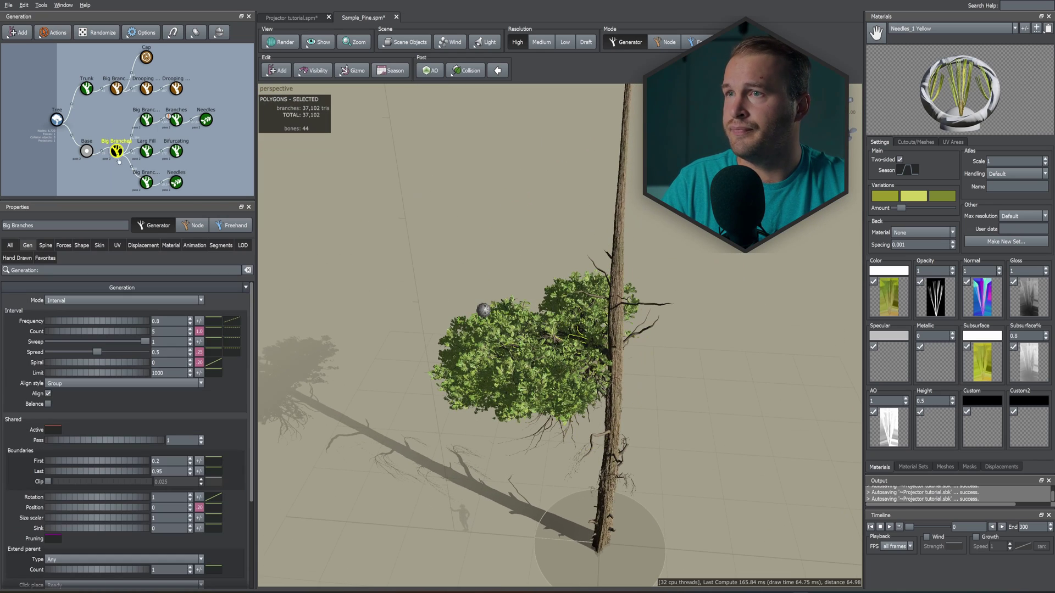
{"action": "left_click_drag", "start_coordinate": [437, 247], "coordinate": [457, 316]}
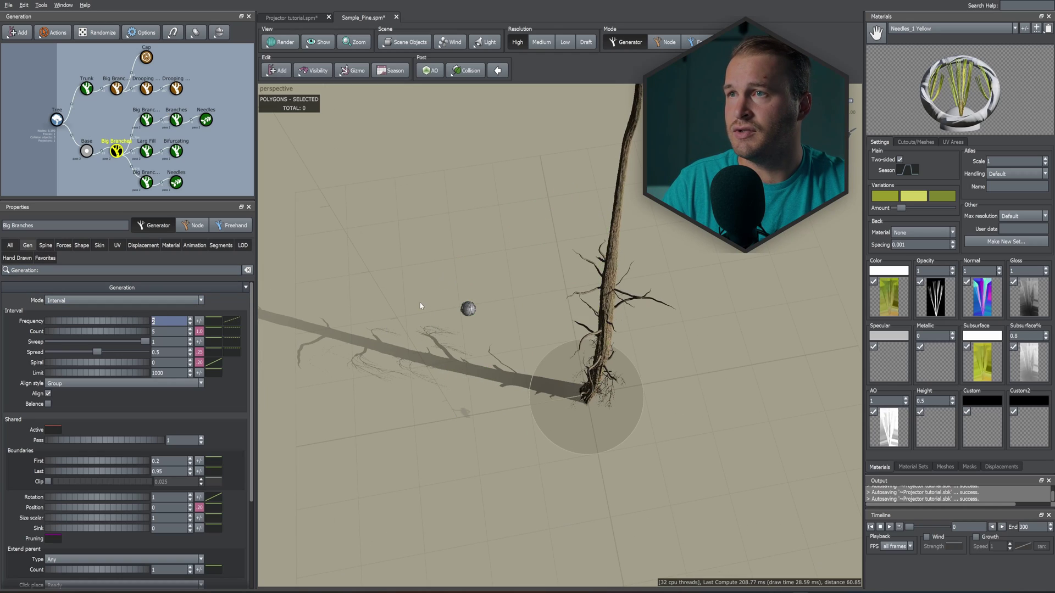
{"action": "left_click_drag", "start_coordinate": [419, 302], "coordinate": [469, 285]}
{"action": "left_click_drag", "start_coordinate": [632, 369], "coordinate": [620, 321]}
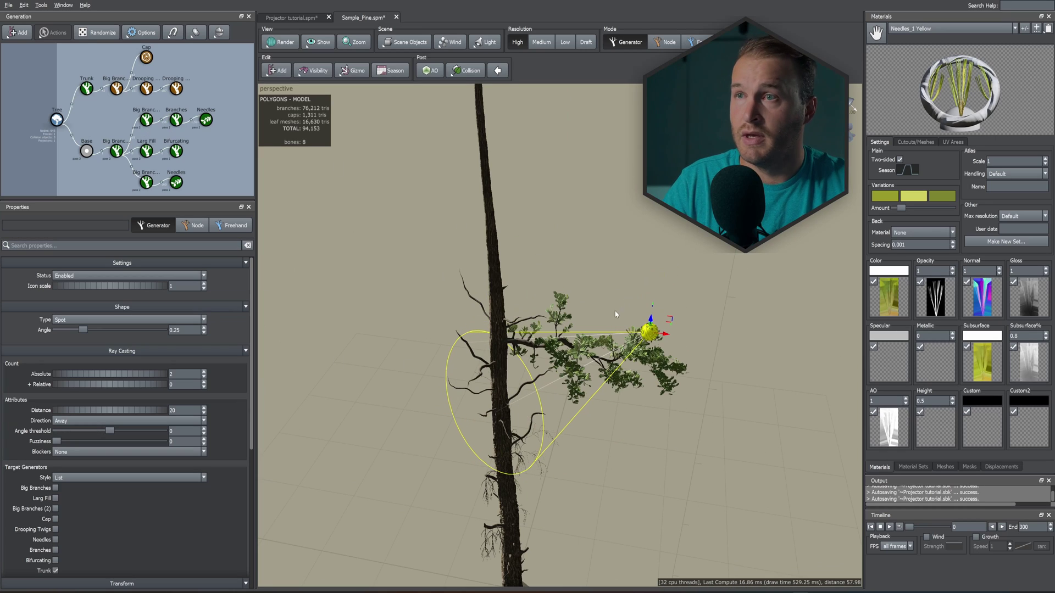
- Check the spot projector's target and base generators, and align the Base generator's Z axis with Projector ray
{"action": "left_click", "coordinate": [649, 332]}
{"action": "scroll", "coordinate": [98, 362], "scroll_direction": "down", "scroll_amount": 3}
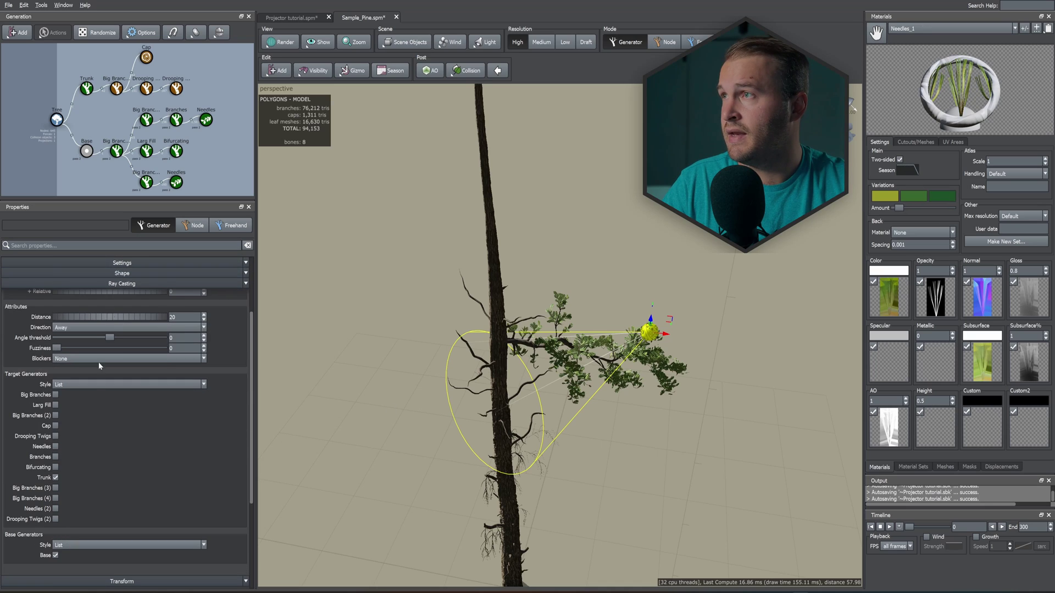
{"action": "left_click", "coordinate": [86, 151]}
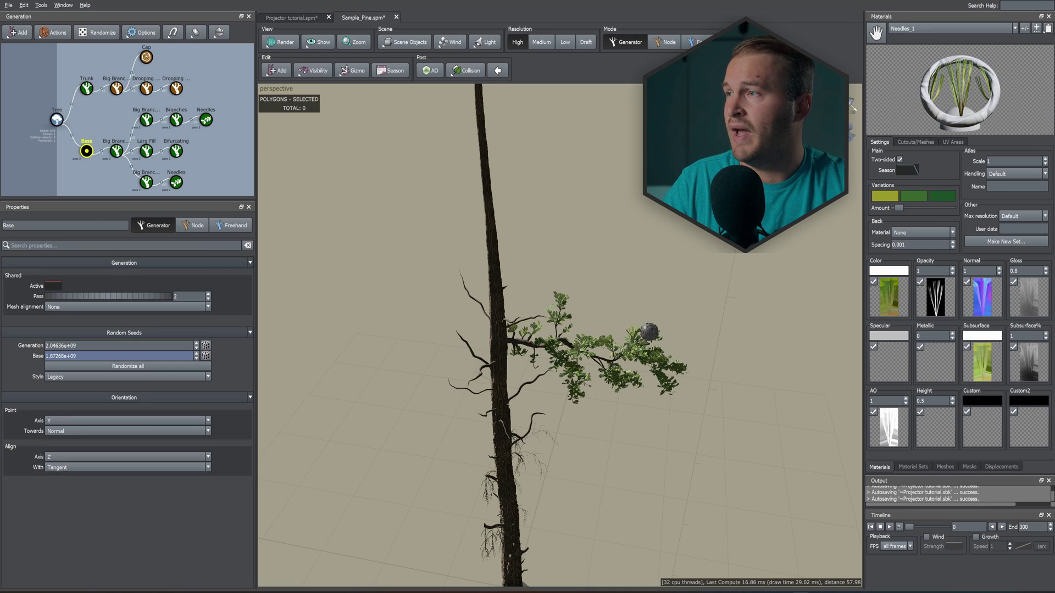
{"action": "left_click", "coordinate": [77, 467]}
{"action": "left_click", "coordinate": [64, 554]}
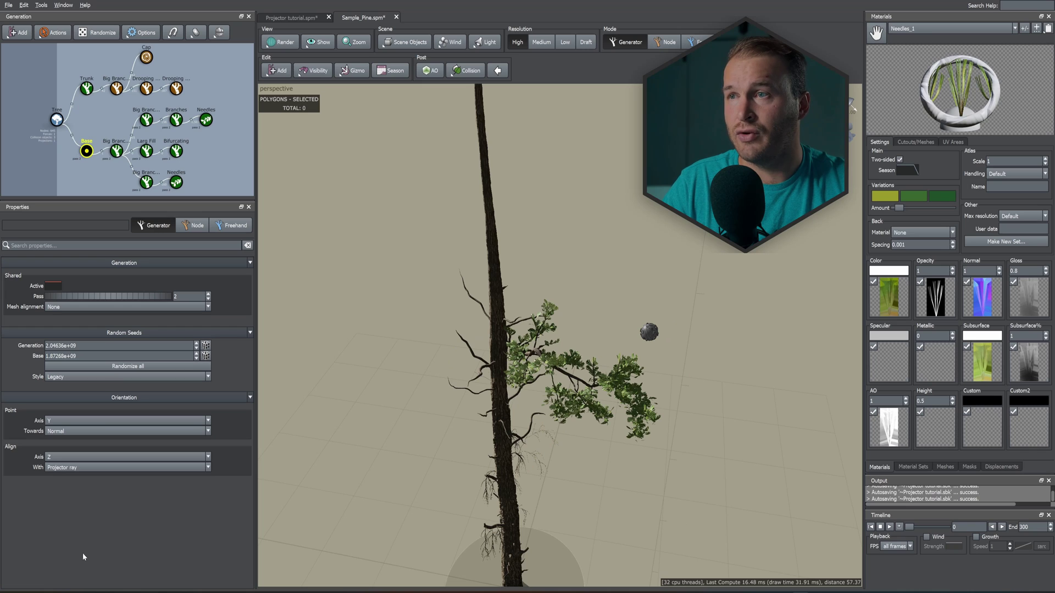